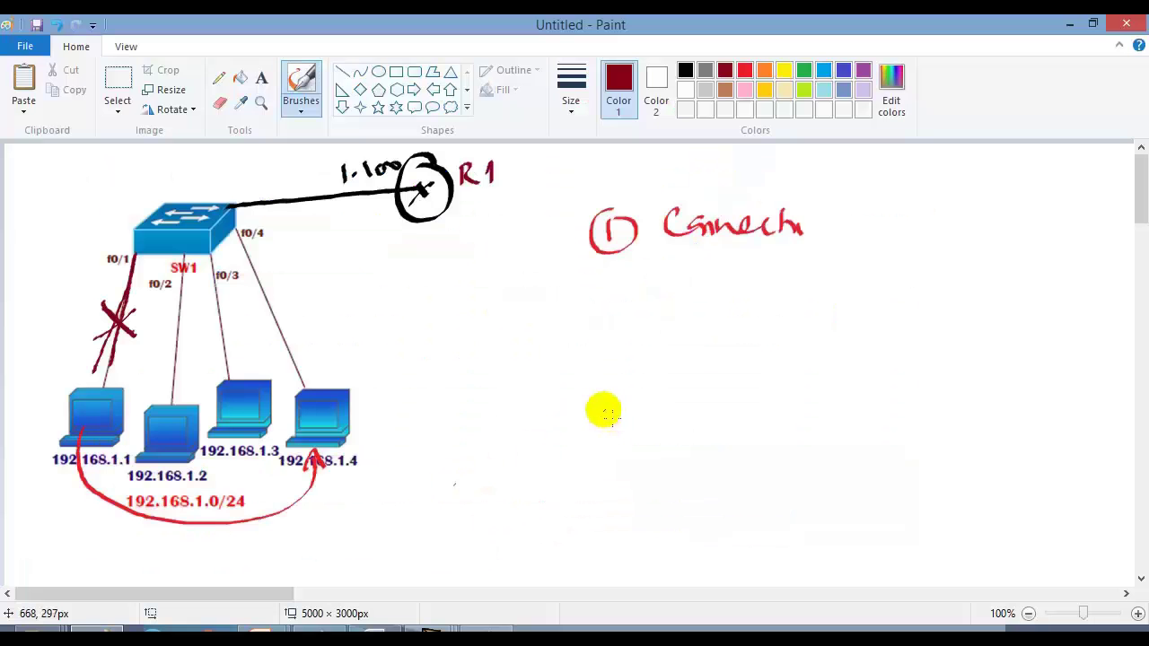
- Scroll right to blank canvas and draw a dark-red bar linked to a small box
drag(288, 594, 624, 593)
mouse_move(258, 246)
mouse_down()
mouse_move(254, 217)
mouse_move(406, 236)
mouse_move(277, 248)
mouse_move(221, 377)
mouse_move(228, 395)
mouse_move(242, 368)
mouse_move(382, 348)
mouse_up()
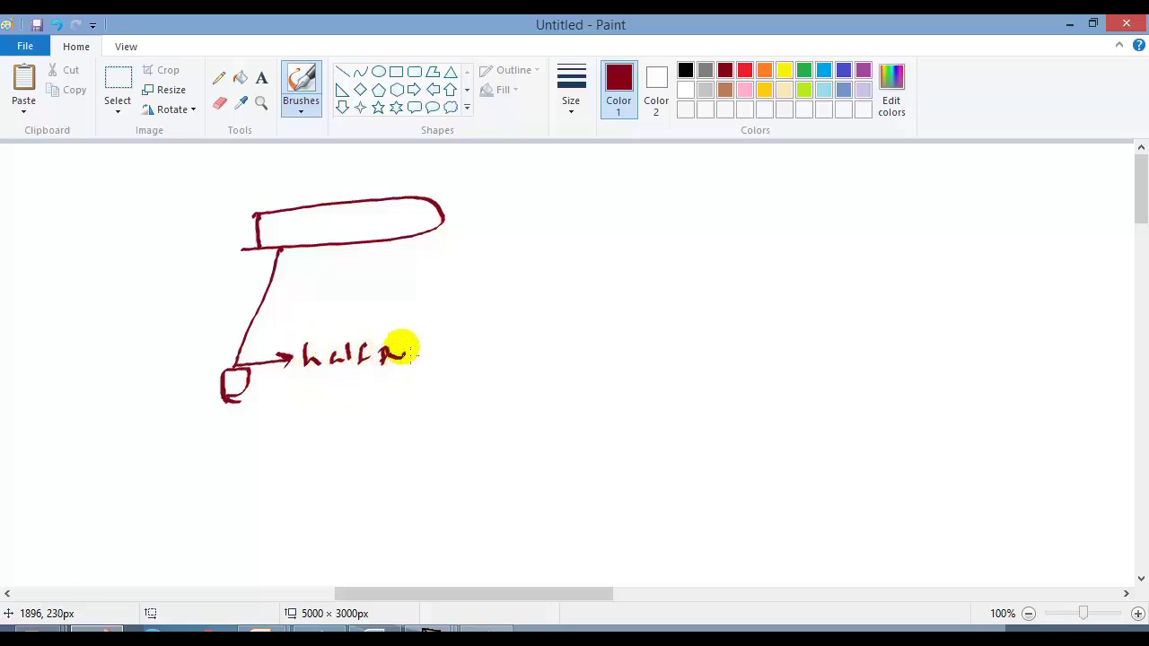
- Add a left arrow labelled 'full', then switch brush and write 'Simplex → One way' with an arrow
drag(279, 251, 237, 257)
drag(148, 287, 185, 277)
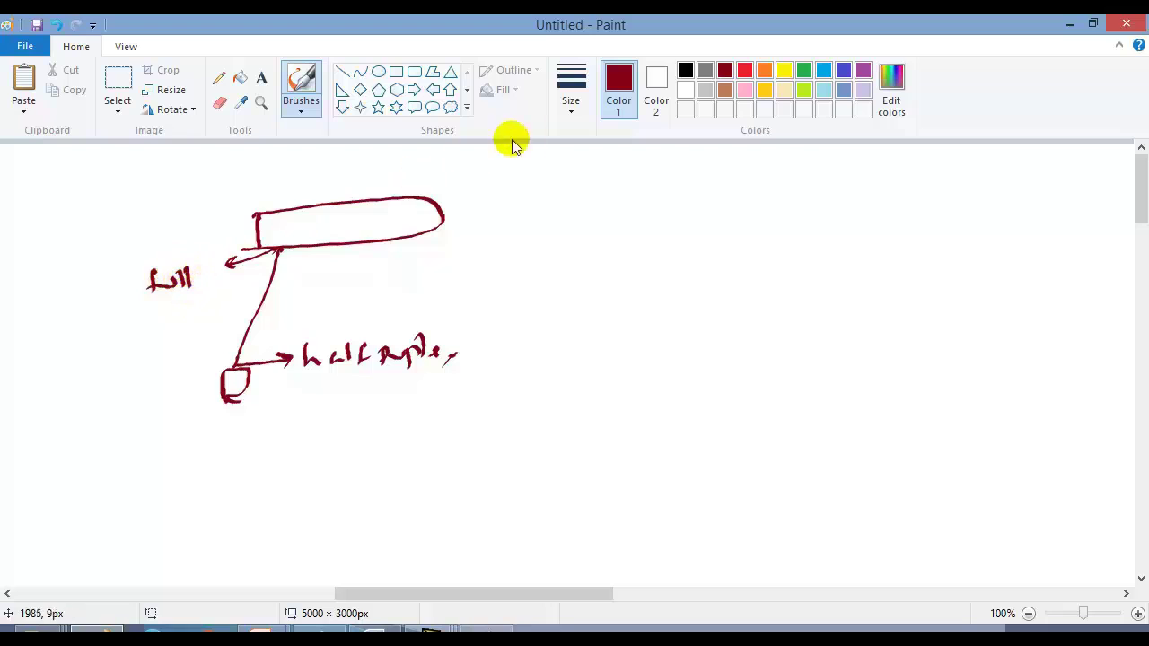
click(301, 100)
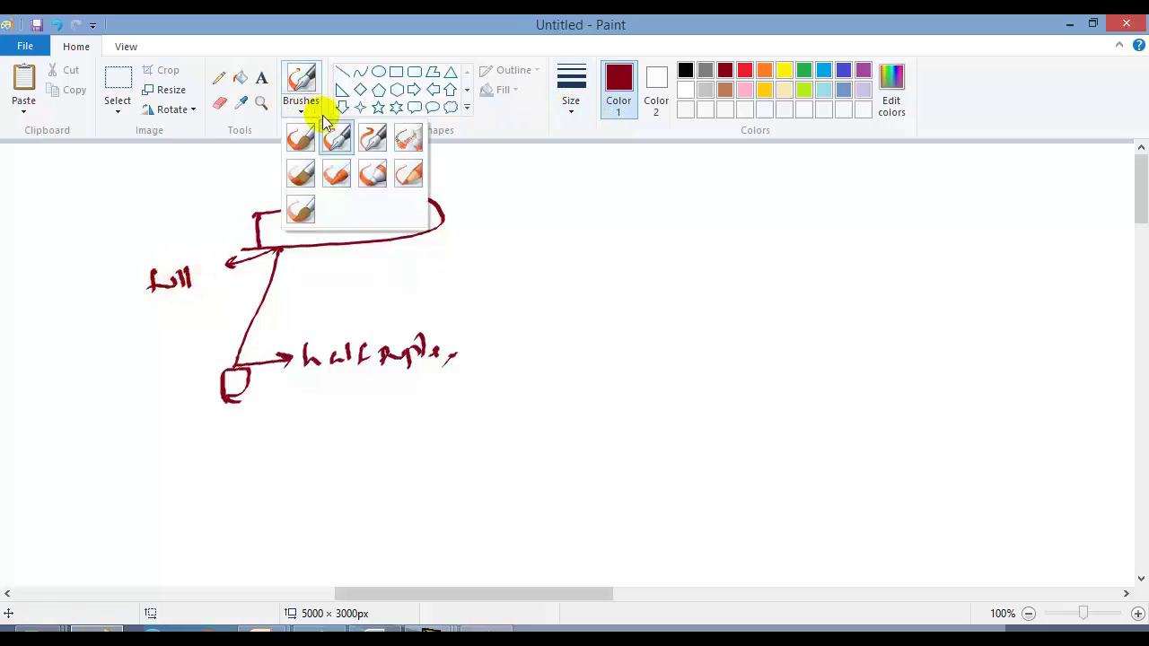
click(300, 139)
drag(573, 316, 577, 286)
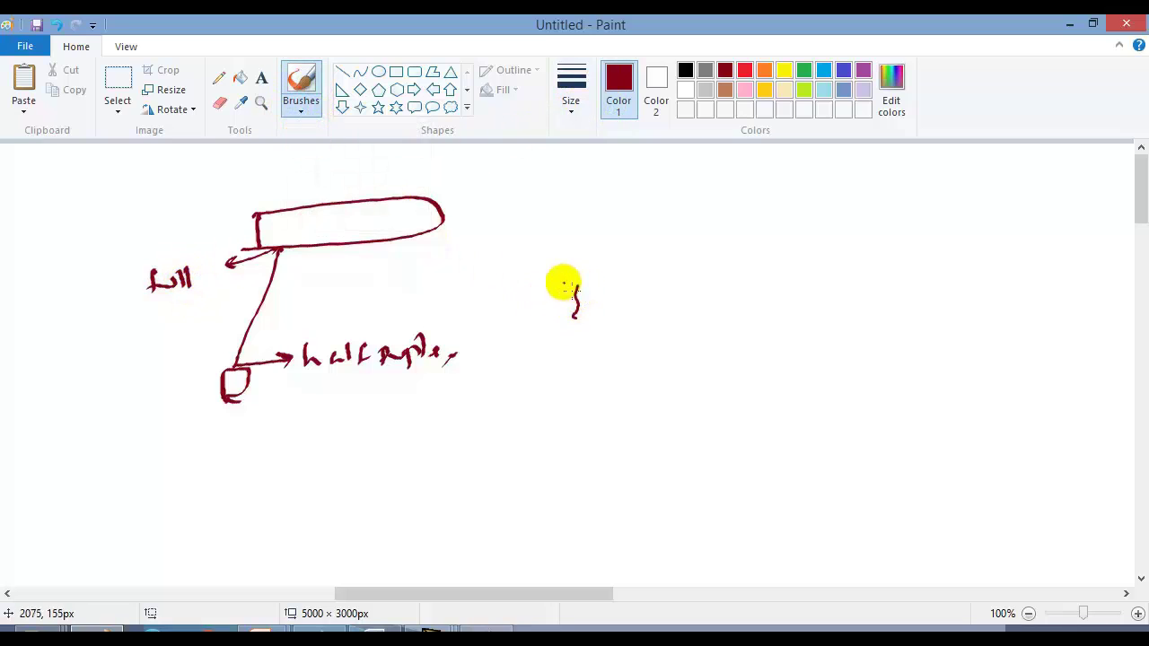
key(ctrl+z)
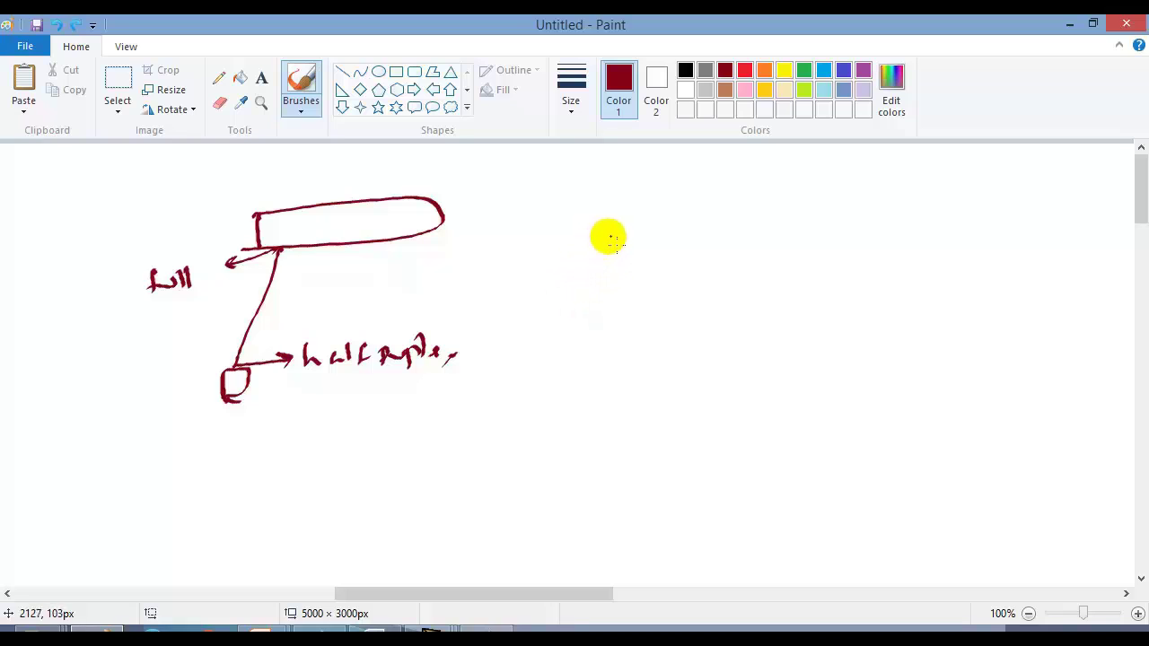
mouse_move(608, 231)
mouse_down()
mouse_move(616, 243)
mouse_move(760, 251)
mouse_up()
mouse_move(824, 239)
mouse_down()
mouse_move(825, 259)
mouse_move(821, 244)
mouse_move(908, 236)
mouse_move(925, 244)
mouse_move(931, 267)
mouse_up()
mouse_move(835, 281)
mouse_down()
mouse_move(976, 275)
mouse_move(972, 284)
mouse_up()
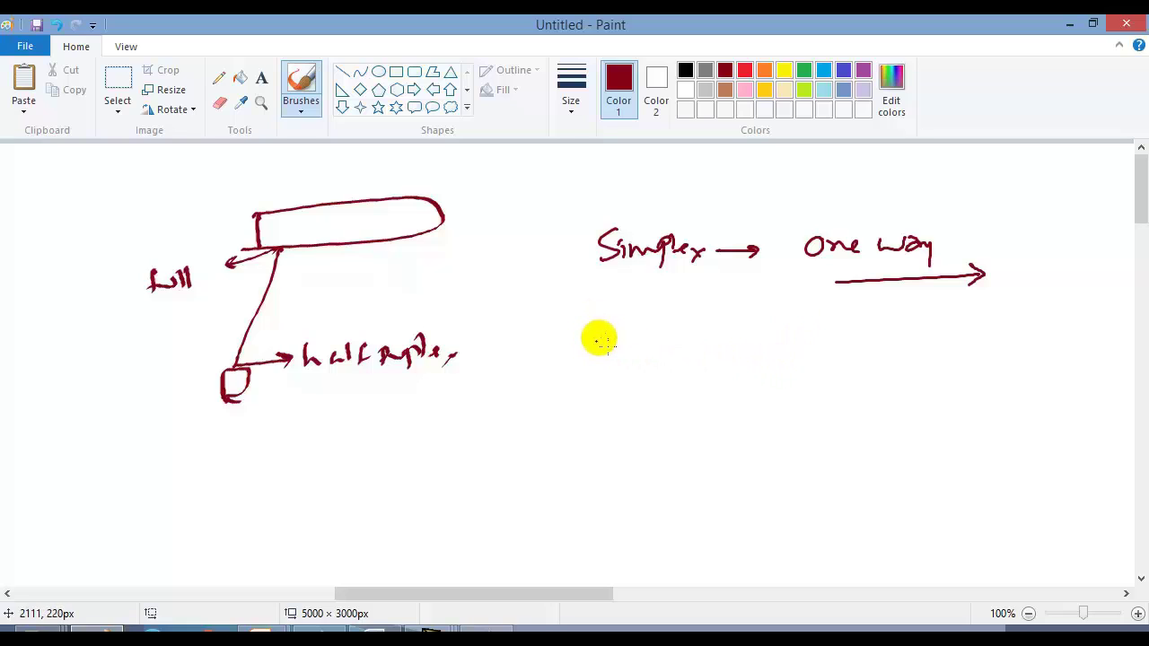
- Brace Simplex and write Half duplex with opposing arrows marked 'not same time', and Full duplex with a two-way arrow
drag(587, 218, 585, 278)
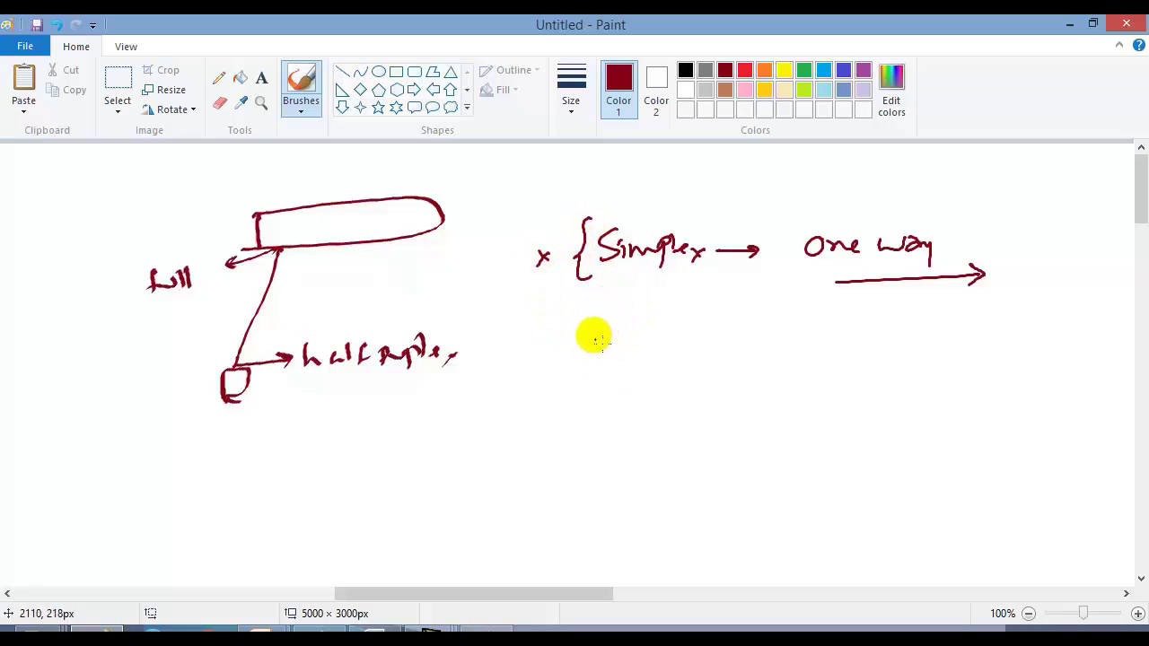
mouse_move(606, 341)
mouse_down()
mouse_move(654, 329)
mouse_move(674, 346)
mouse_move(793, 347)
mouse_up()
mouse_move(628, 429)
mouse_down()
mouse_move(616, 457)
mouse_move(659, 441)
mouse_move(670, 454)
mouse_move(749, 460)
mouse_up()
mouse_move(844, 344)
mouse_down()
mouse_move(938, 335)
mouse_move(859, 366)
mouse_move(880, 374)
mouse_up()
mouse_move(969, 311)
mouse_down()
mouse_move(971, 352)
mouse_move(1102, 341)
mouse_up()
mouse_move(1029, 363)
mouse_down()
mouse_move(1041, 377)
mouse_move(1088, 370)
mouse_up()
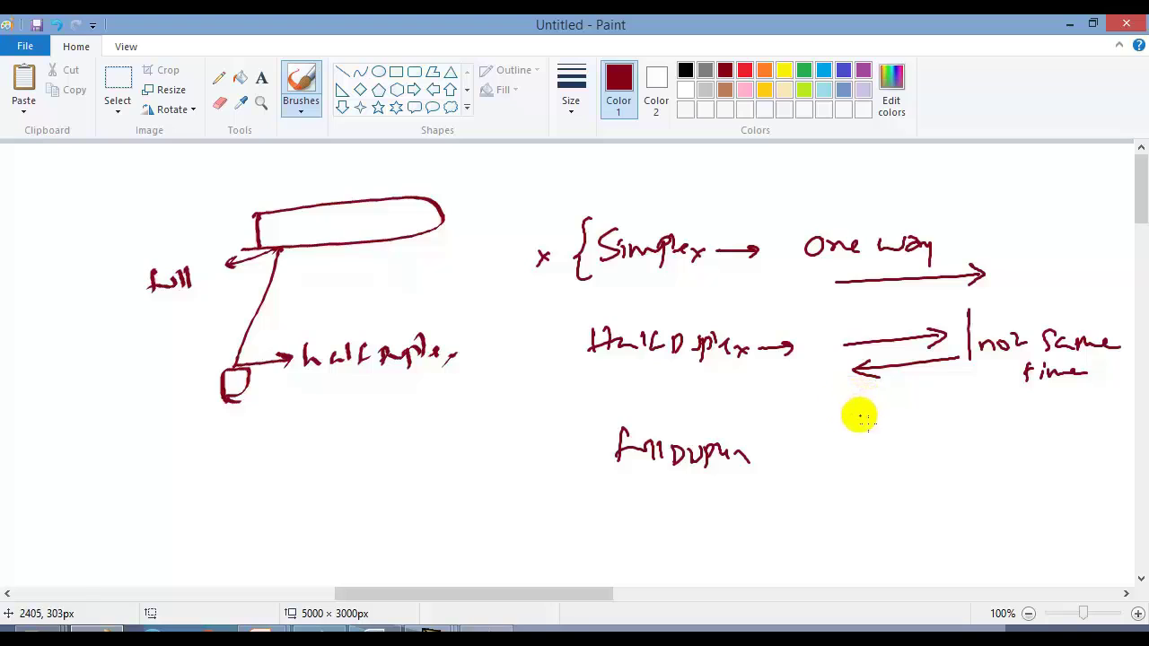
mouse_move(802, 456)
mouse_down()
mouse_move(912, 459)
mouse_move(846, 474)
mouse_up()
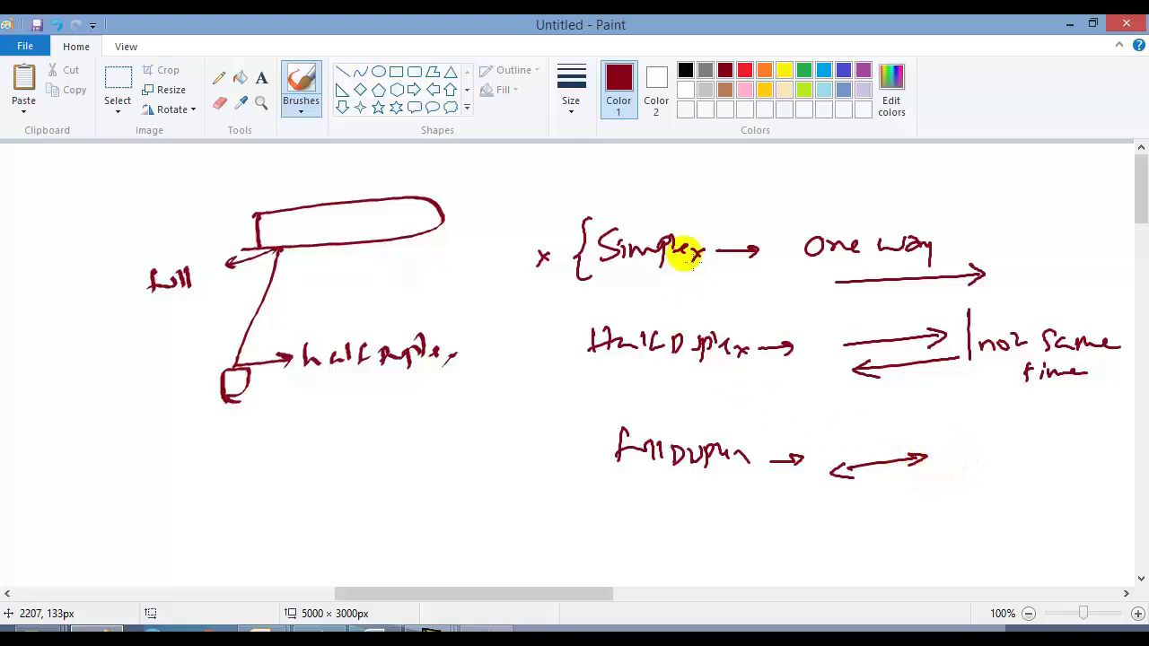
- Underline Full duplex in red and add a red arrow pointing down from it
click(744, 71)
drag(616, 481, 761, 466)
mouse_move(668, 478)
mouse_down()
mouse_move(669, 503)
mouse_move(681, 502)
mouse_up()
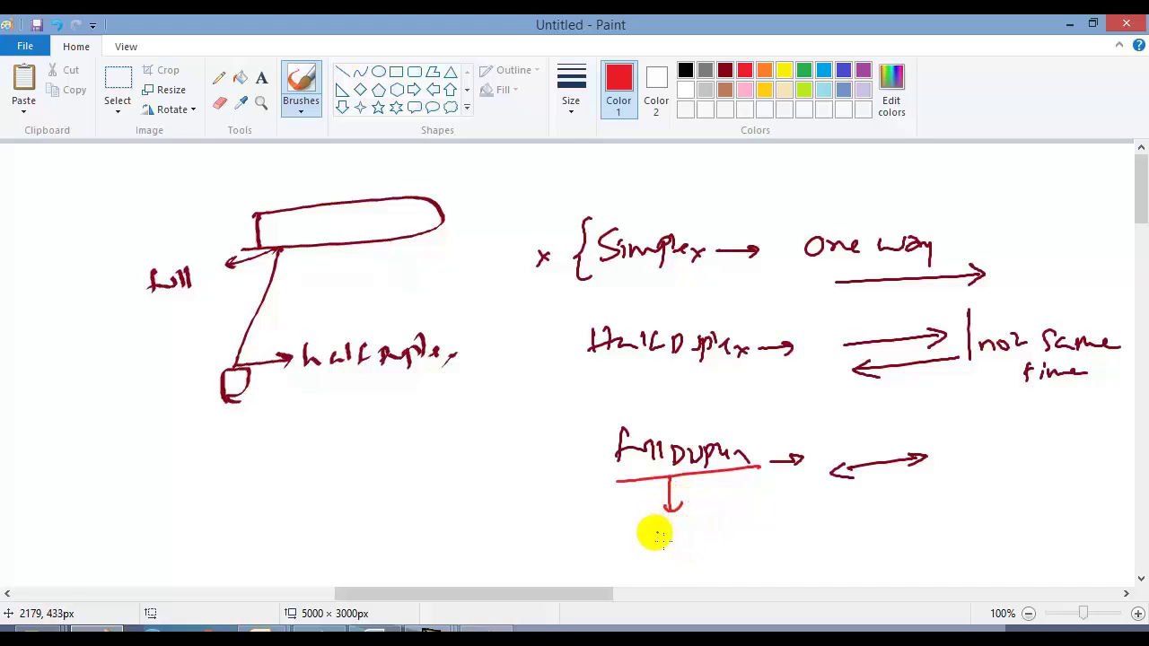
- Tick Full duplex, circle Half duplex and draw a red arrow to a double-underlined 'Hubs'
mouse_move(560, 463)
mouse_down()
mouse_move(593, 447)
mouse_move(593, 508)
mouse_up()
mouse_move(662, 367)
mouse_down()
mouse_move(621, 364)
mouse_move(673, 366)
mouse_up()
mouse_move(592, 345)
mouse_down()
mouse_move(521, 371)
mouse_move(535, 373)
mouse_up()
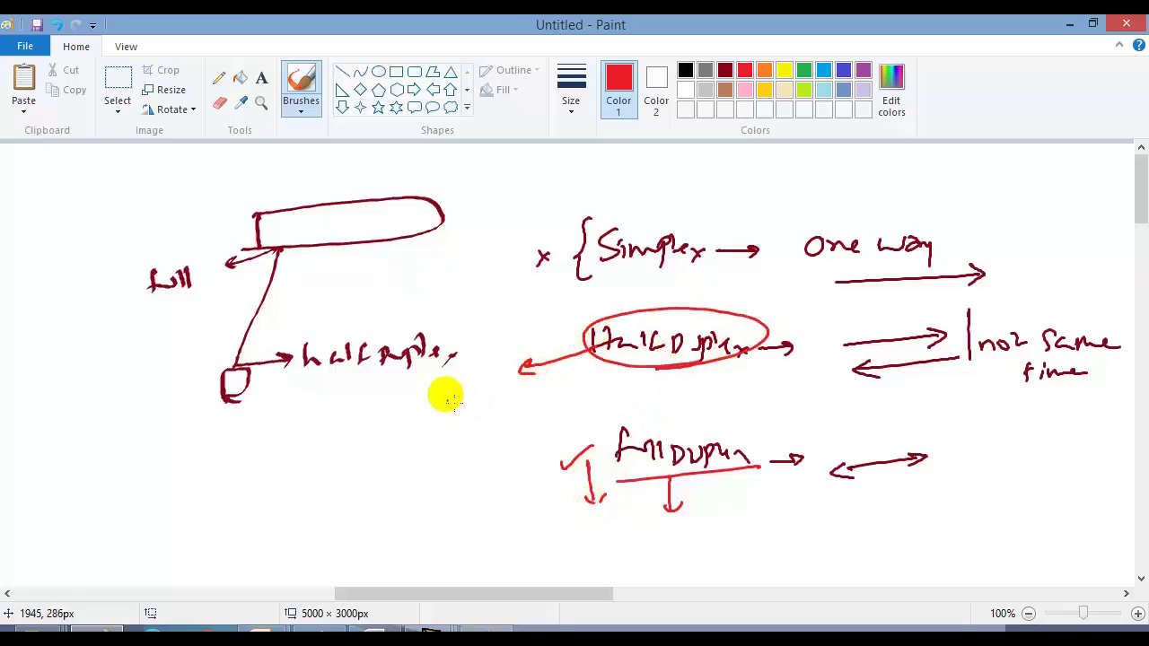
mouse_move(449, 395)
mouse_down()
mouse_move(485, 391)
mouse_move(506, 408)
mouse_up()
drag(463, 409, 515, 396)
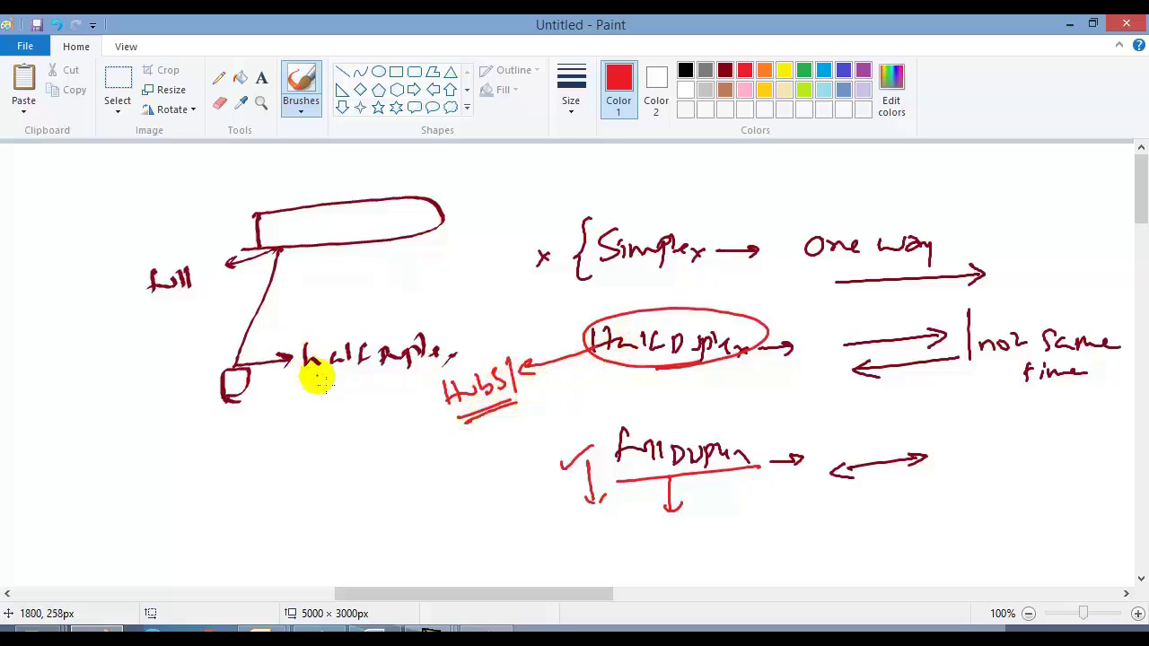
- Sketch a red device pair in the lower left, labelled Auto and full, with arrowheads and a double arrow
drag(278, 252, 238, 363)
mouse_move(156, 484)
mouse_down()
mouse_move(359, 441)
mouse_move(166, 512)
mouse_move(41, 378)
mouse_move(36, 355)
mouse_move(81, 361)
mouse_move(122, 347)
mouse_up()
drag(134, 462, 171, 461)
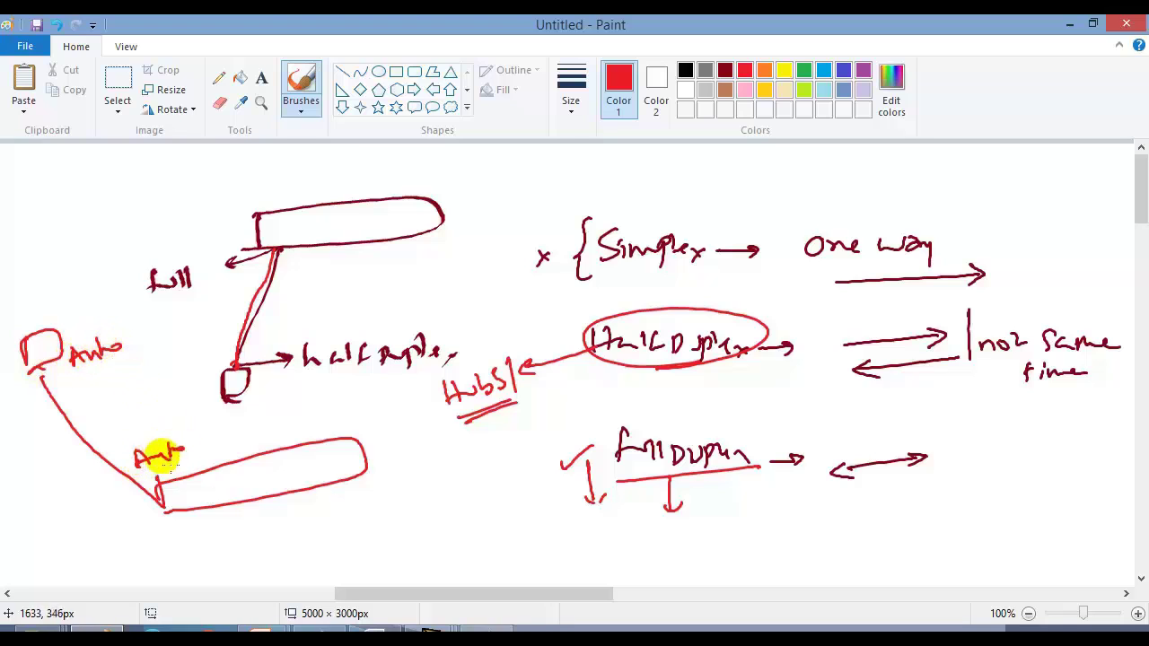
drag(163, 490, 144, 520)
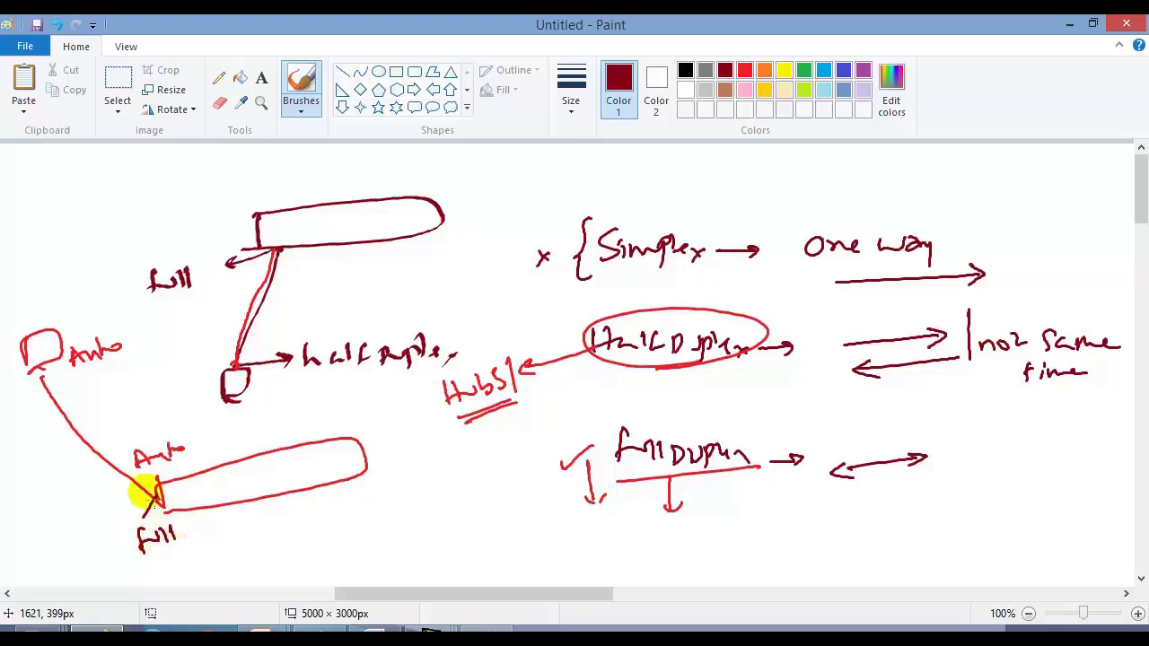
drag(40, 372, 29, 400)
mouse_move(49, 447)
mouse_down()
mouse_move(101, 498)
mouse_move(106, 484)
mouse_move(52, 465)
mouse_up()
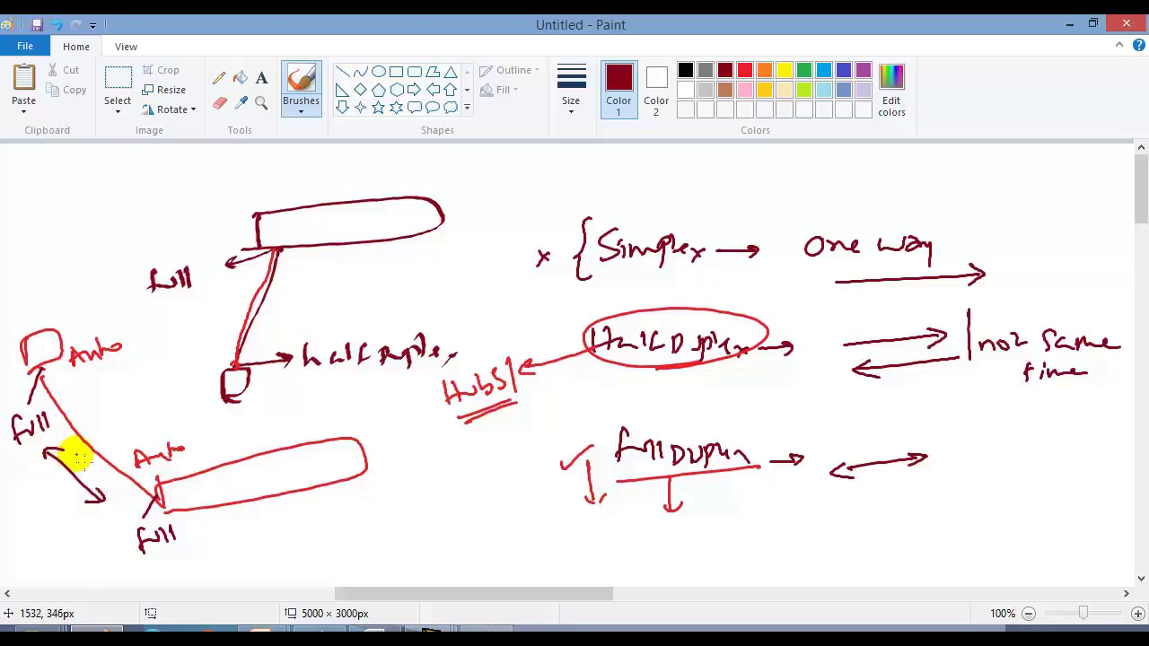
drag(488, 594, 715, 594)
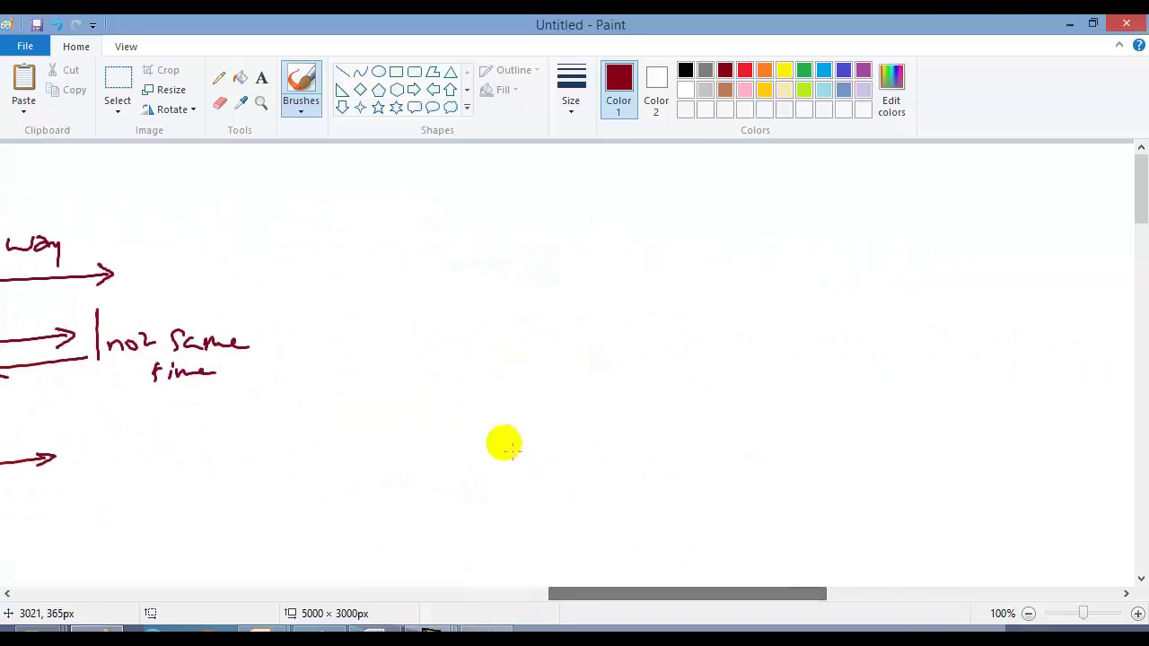
- Draw a device box linked diagonally to a D-shaped device, labelled Half, full and Auto, with a Half double arrow
mouse_move(443, 246)
mouse_down()
mouse_move(600, 374)
mouse_move(608, 417)
mouse_up()
drag(529, 278, 531, 293)
mouse_move(531, 284)
mouse_down()
mouse_move(583, 275)
mouse_move(579, 289)
mouse_up()
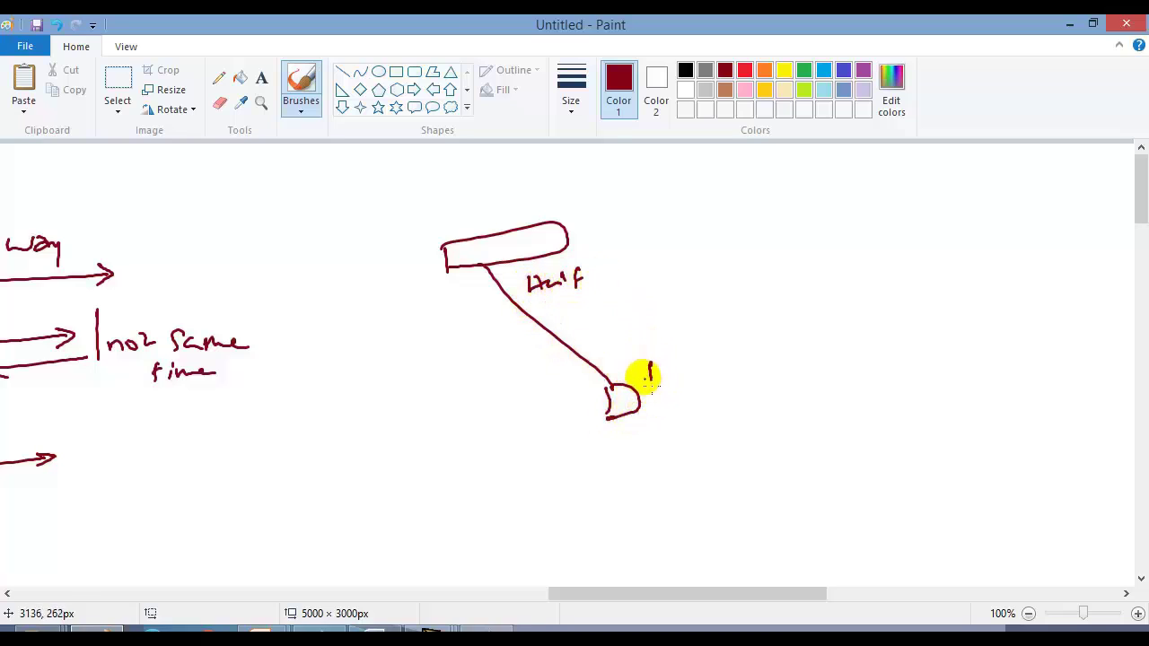
drag(613, 266, 659, 246)
mouse_move(668, 245)
mouse_down()
mouse_move(672, 231)
mouse_move(684, 243)
mouse_up()
drag(687, 244, 718, 226)
drag(711, 354, 786, 334)
mouse_move(770, 201)
mouse_down()
mouse_move(820, 308)
mouse_move(827, 285)
mouse_up()
mouse_move(775, 225)
mouse_down()
mouse_move(787, 209)
mouse_move(862, 220)
mouse_move(897, 210)
mouse_up()
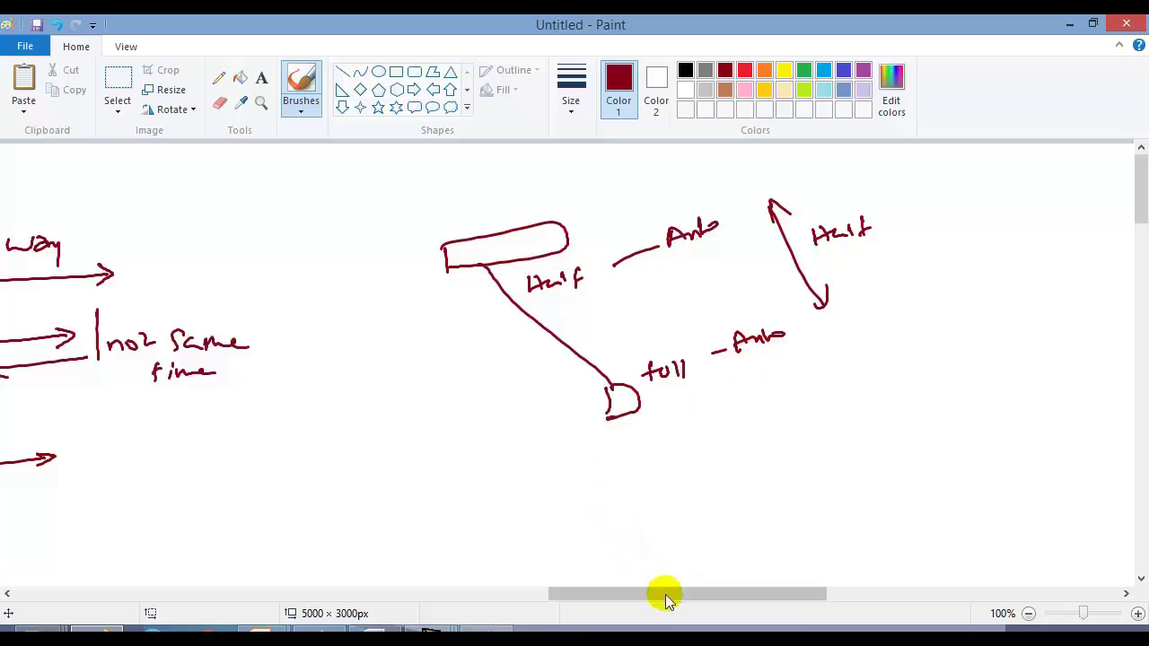
- Scroll to blank space and write 'Auto' with 'Half' beneath it
drag(664, 593, 759, 579)
drag(629, 287, 700, 277)
mouse_move(631, 319)
mouse_down()
mouse_move(692, 323)
mouse_move(638, 354)
mouse_move(675, 332)
mouse_up()
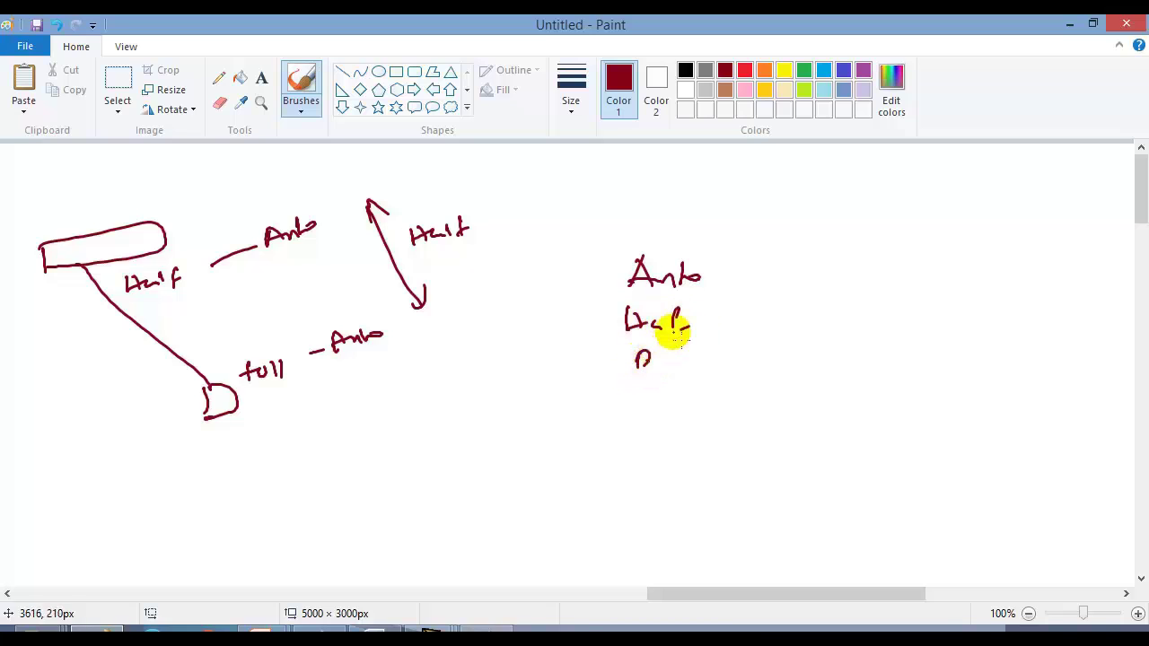
- In Switch1's CLI, enter enable, conf and int f0/1 to configure interface f0/1
mouse_move(431, 636)
click(418, 575)
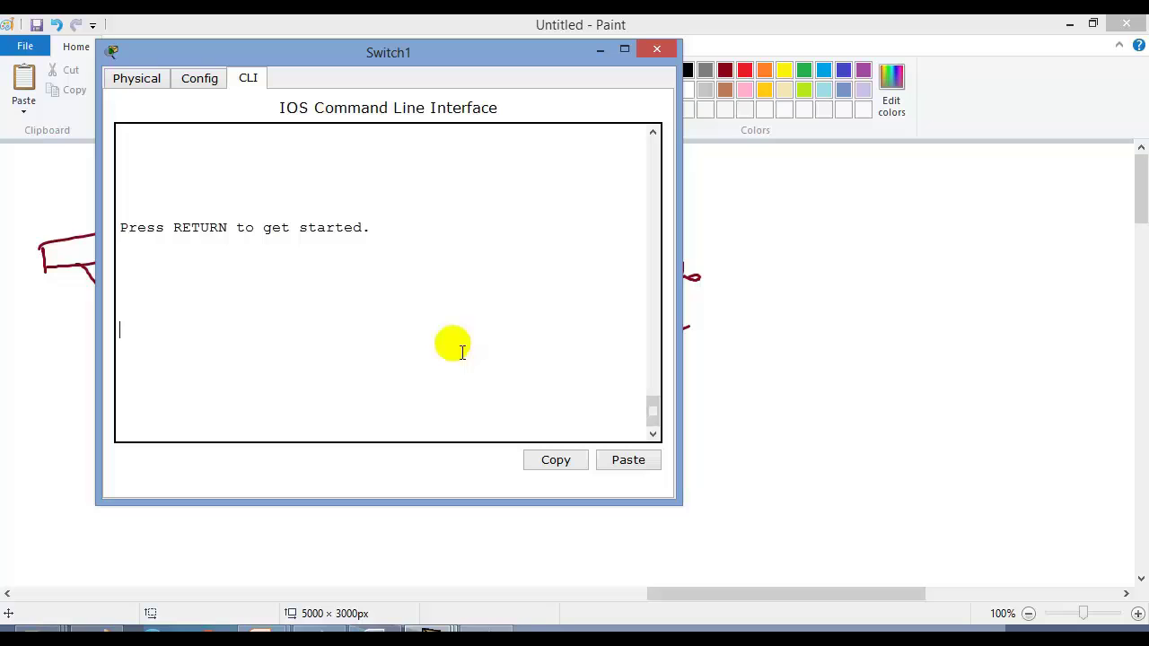
key(Return)
key(Return)
key(Return)
text(en)
key(Tab)
key(Return)
key(Return)
text(conf)
key(Return)
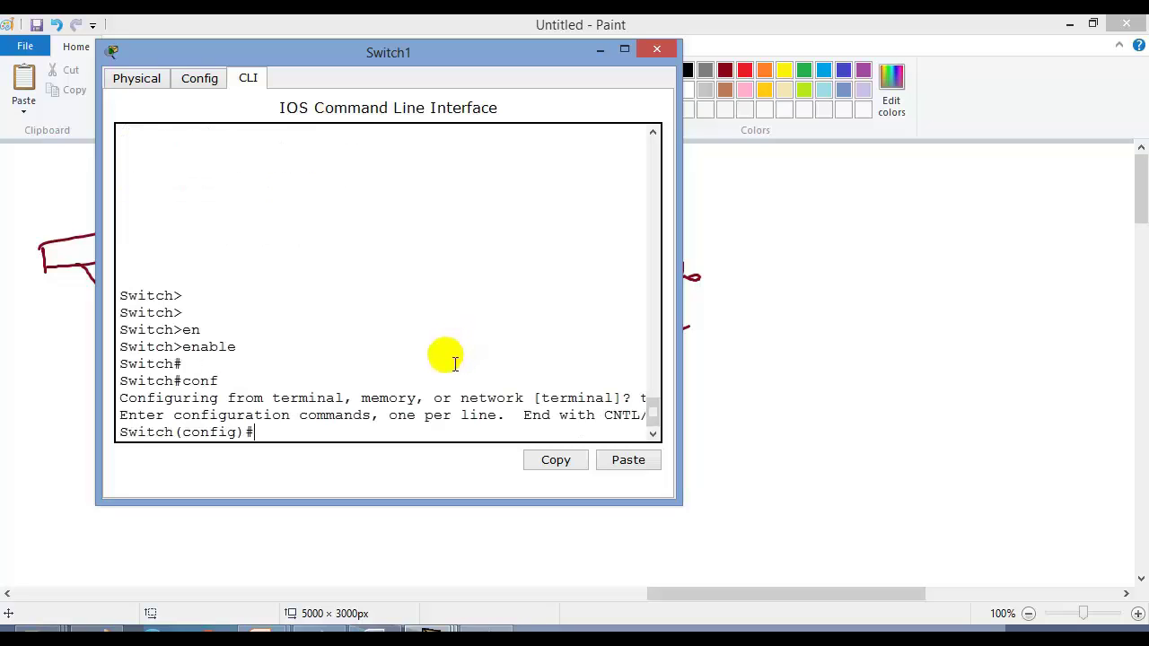
text(int f0/1)
key(Return)
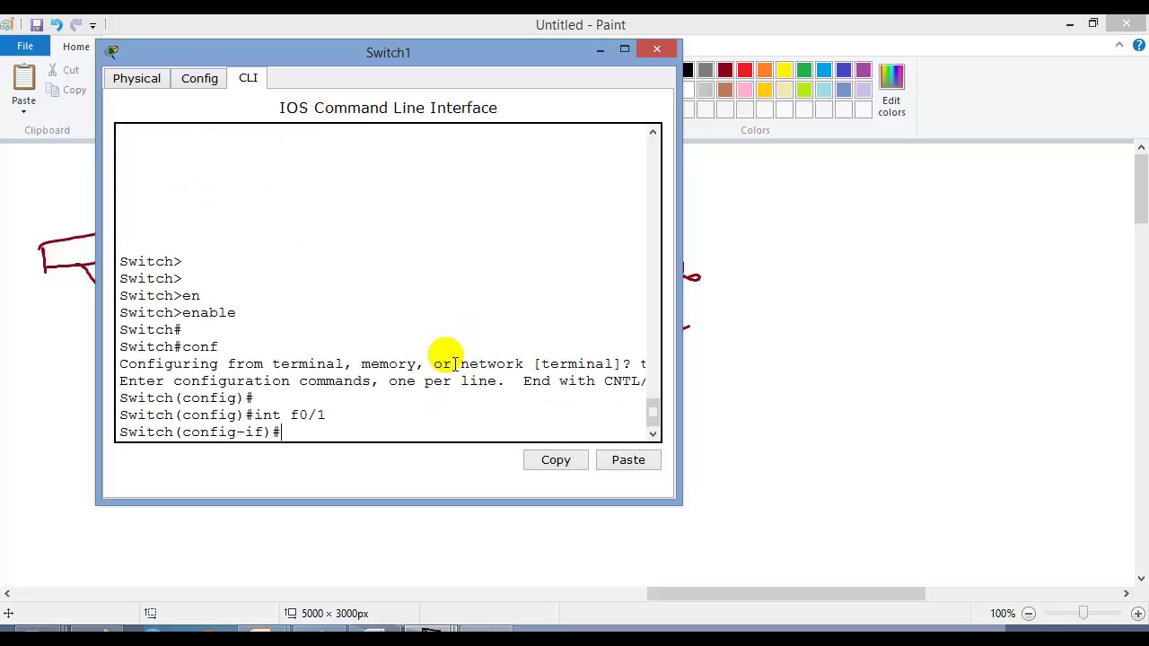
- List the interface commands, then run 'speed ?' to show the 10, 100 and auto options
text(?)
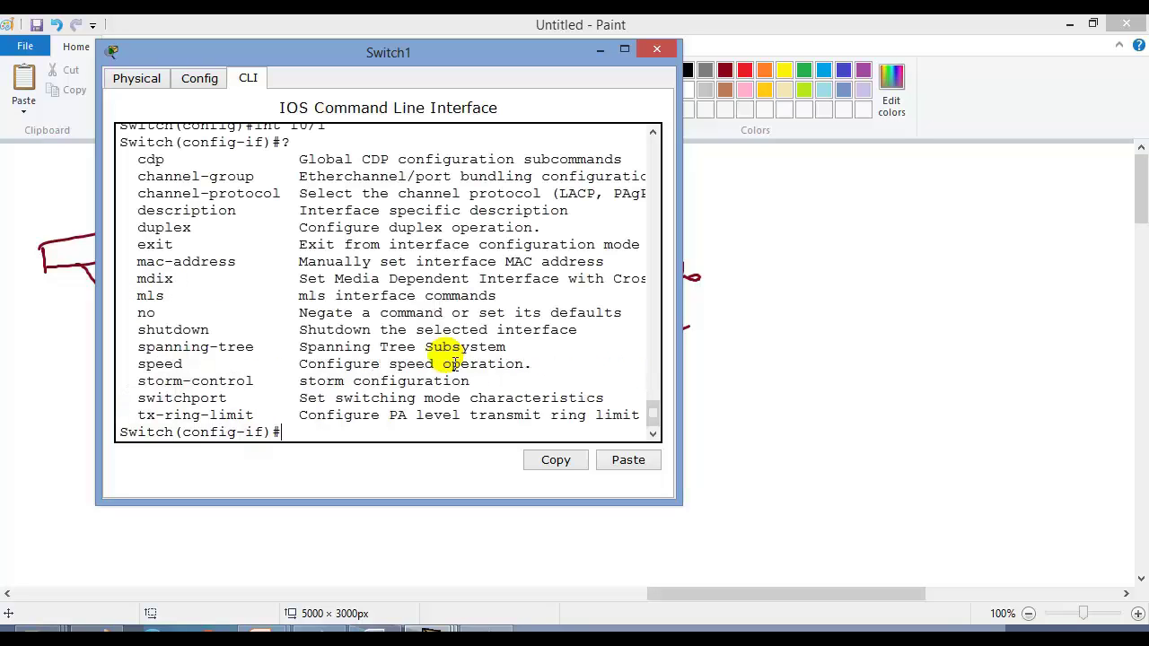
drag(149, 371, 550, 379)
text(sp)
key(Tab)
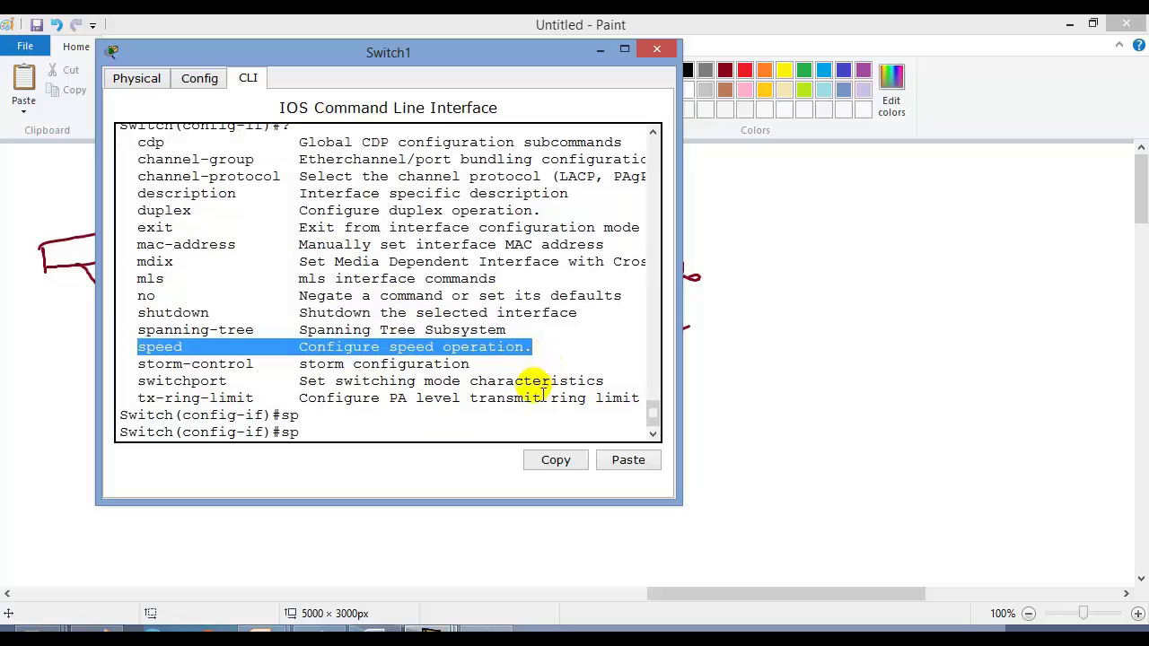
text(e)
key(Tab)
text(?)
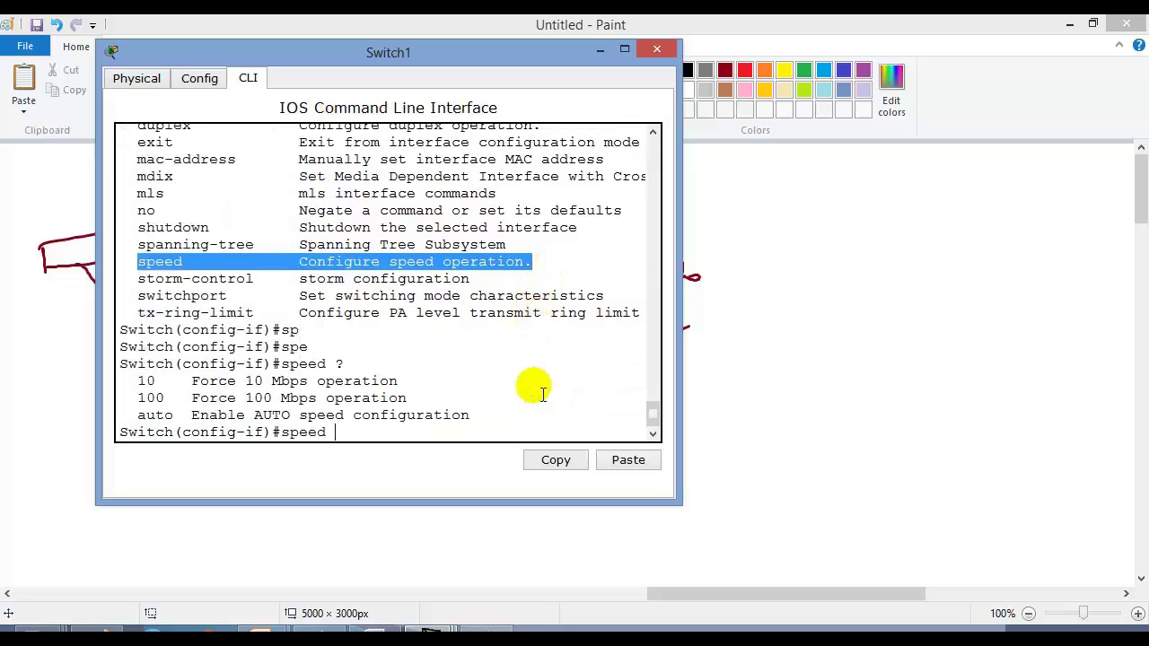
- Leave configuration mode with Ctrl+Z and display the running configuration with 'sh run'
key(ctrl+z)
text(s hjru)
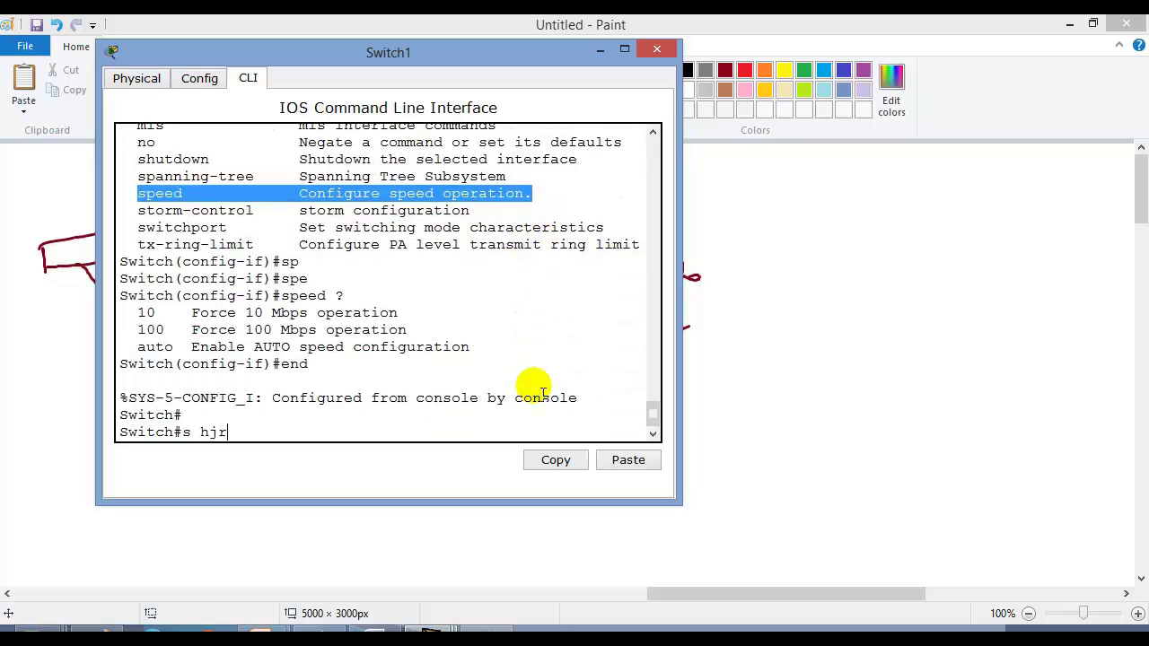
key(Return)
text(sh run)
key(Return)
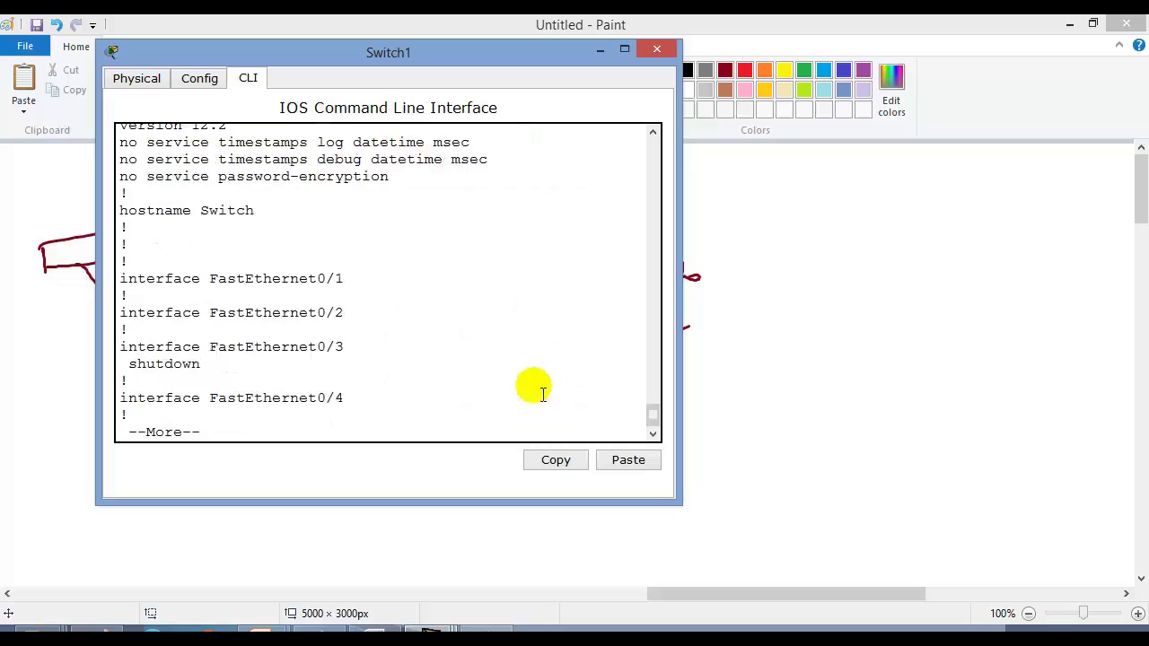
- Page through the running-config from FastEthernet0/1 to 0/15 and return to the Switch# prompt
drag(166, 285, 360, 298)
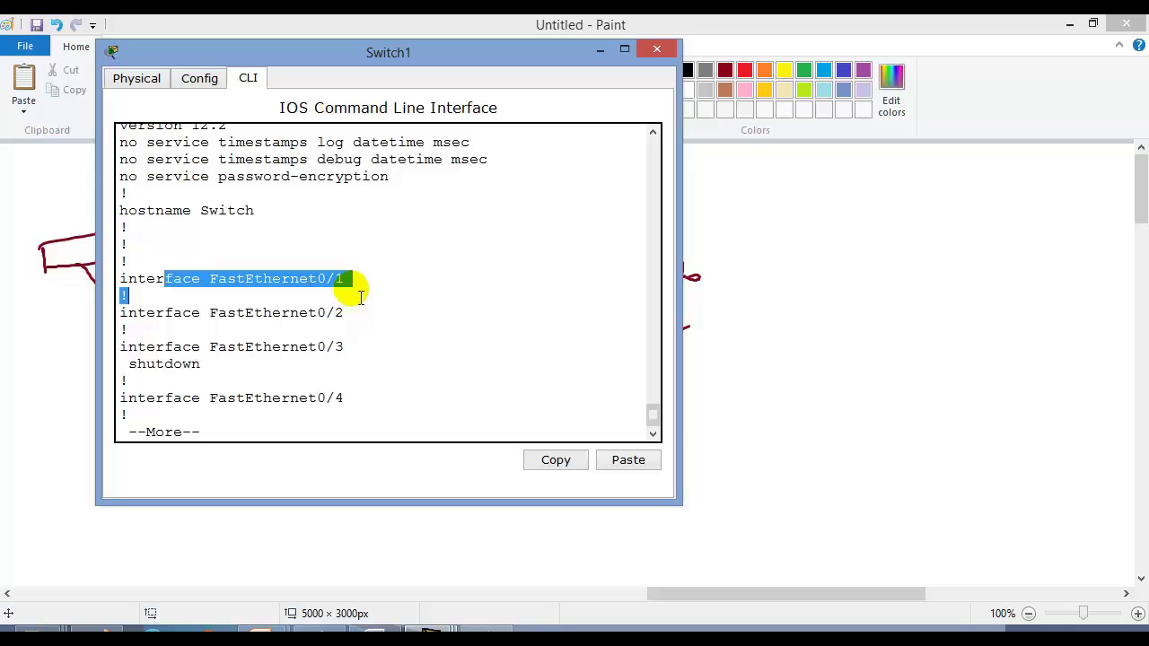
key(space)
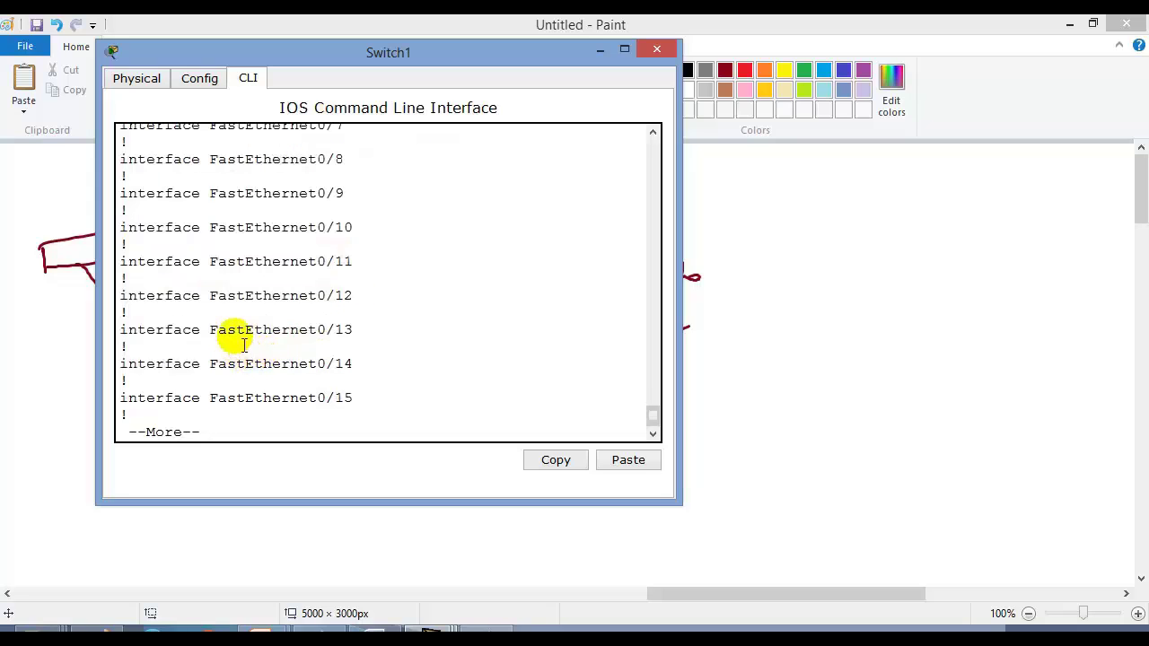
drag(121, 295, 373, 340)
key(q)
key(Return)
key(Return)
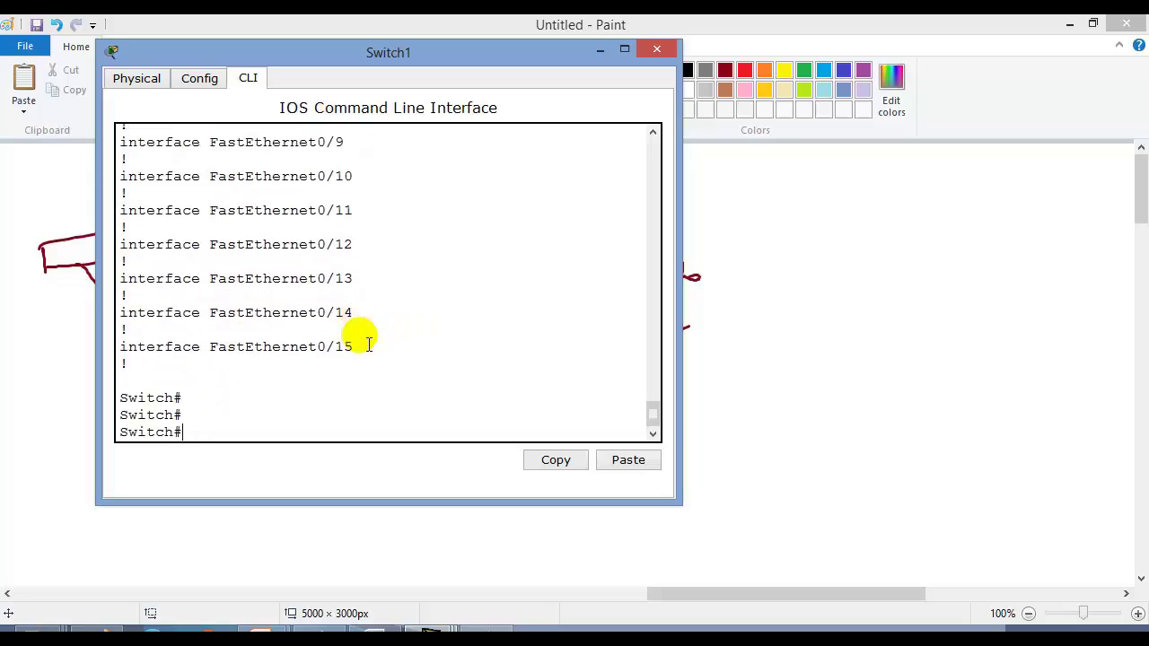
text(ocn f)
key(Return)
- Enter global configuration with 'conf t' and open interface f0/1 with 'int f0/1'
text(t)
key(Return)
text(conf t)
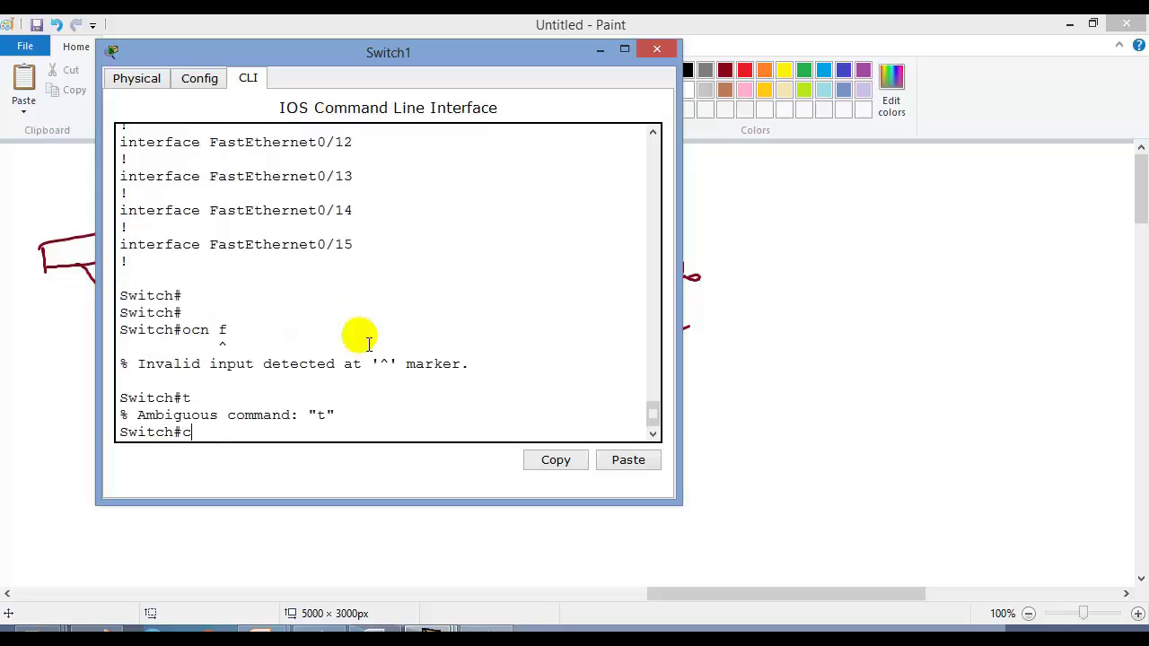
key(Return)
key(Return)
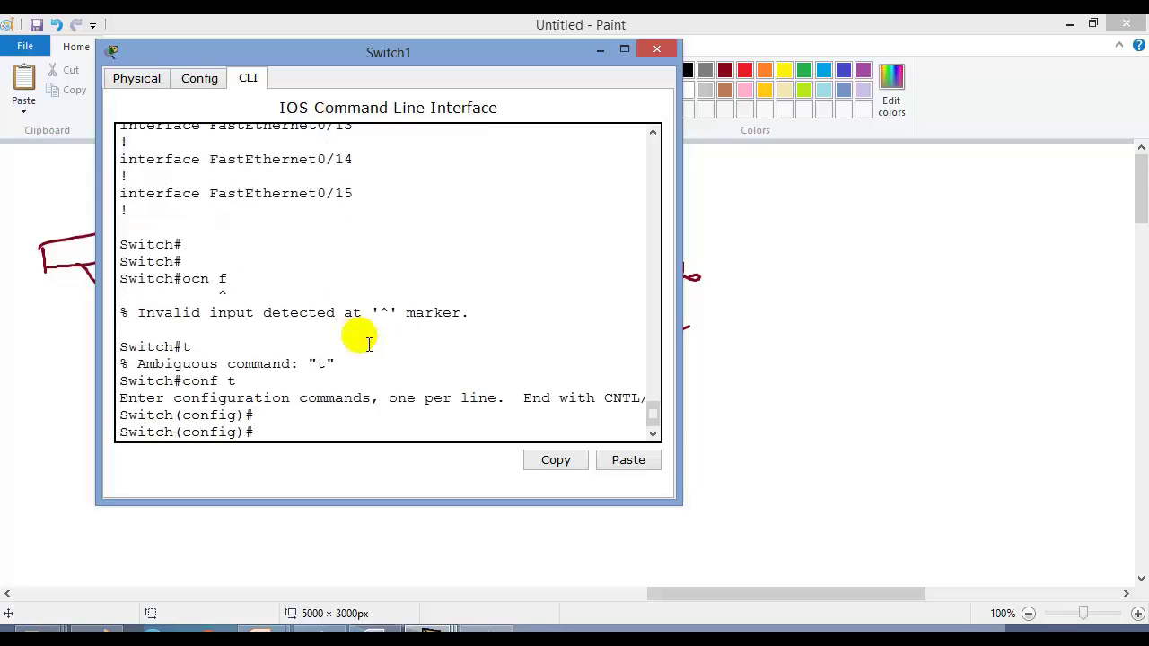
text(int f0/1)
key(Return)
- List f0/1's speed options and type 'speed auto' without submitting it, then return to Paint
text(sp)
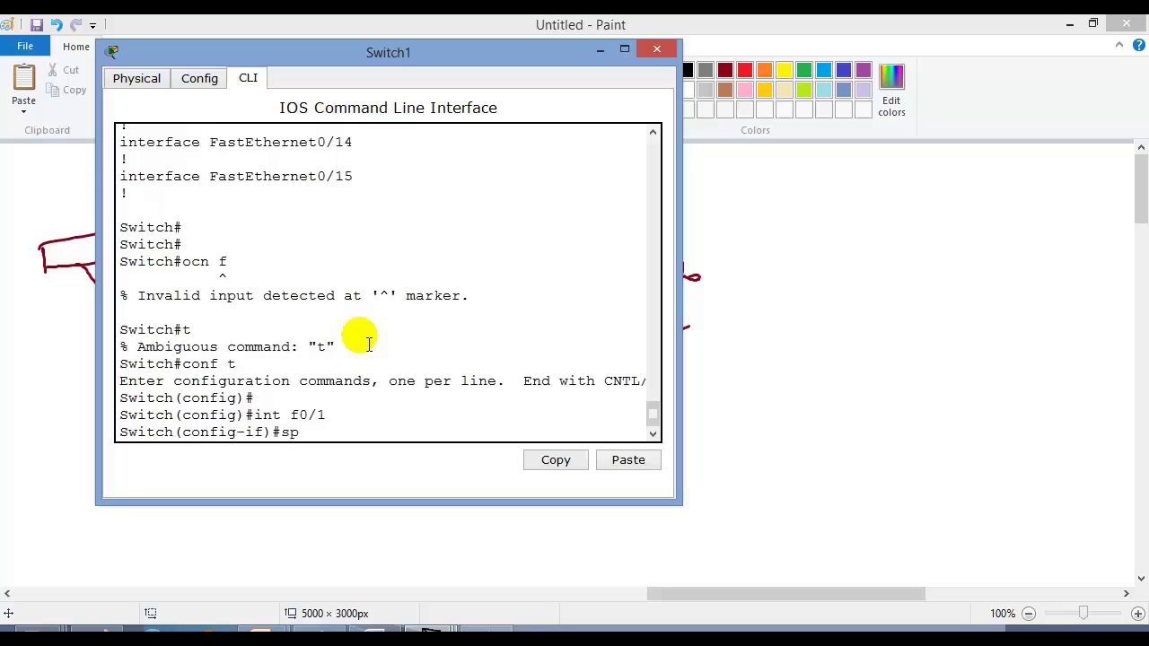
text(e)
key(Tab)
text(?)
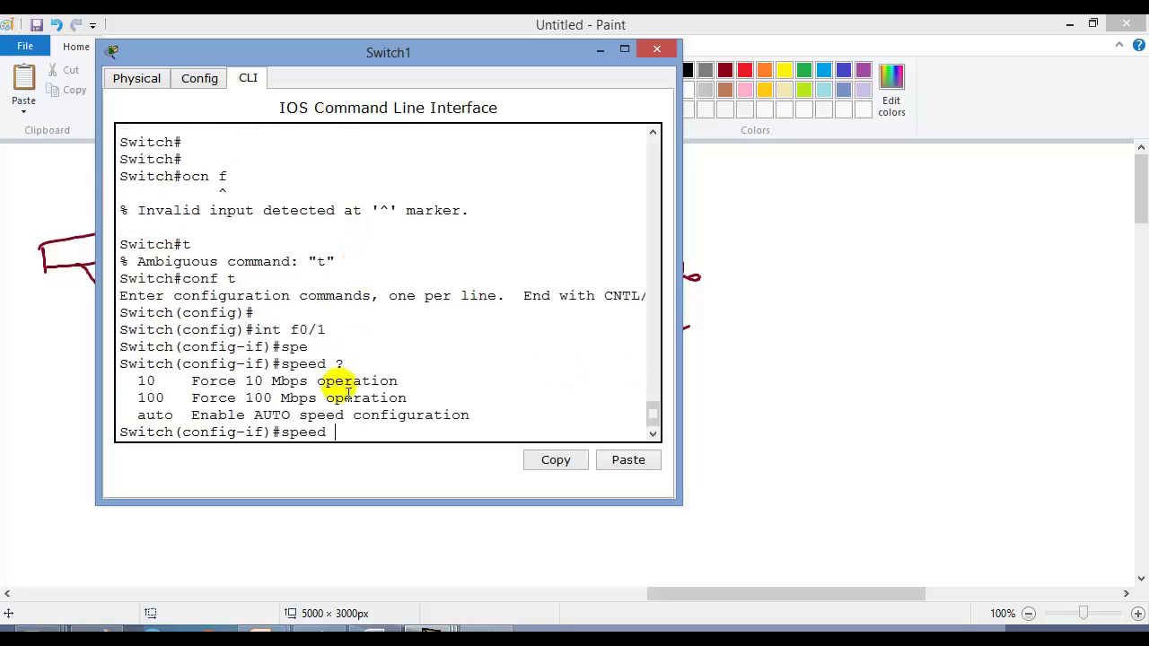
drag(228, 331, 356, 350)
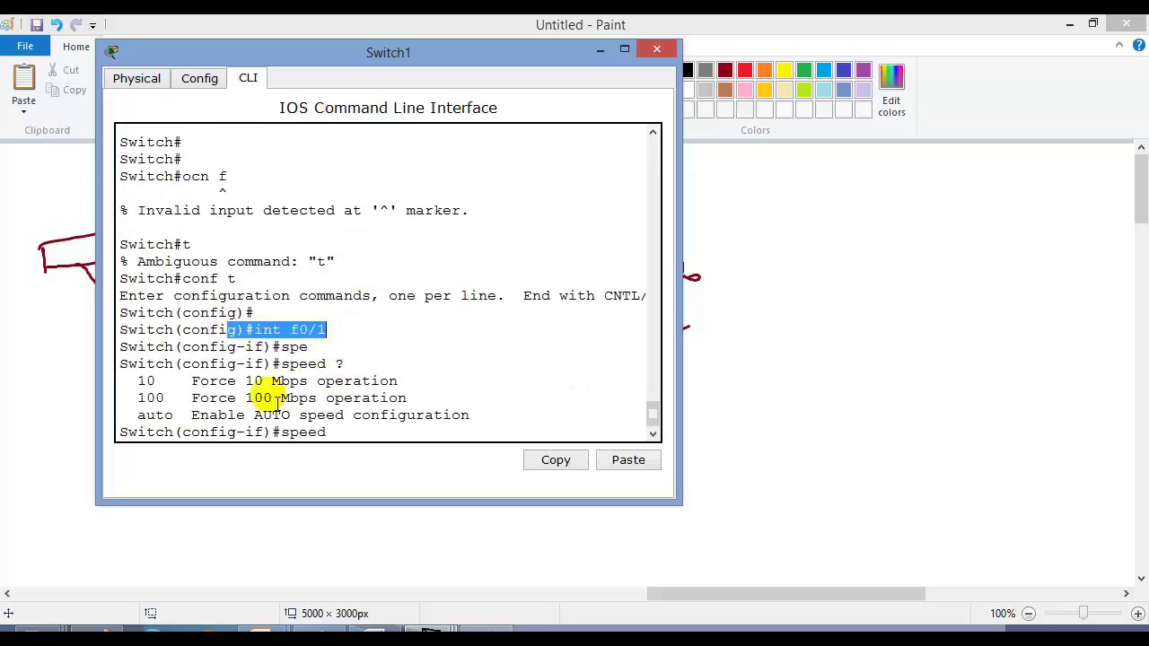
drag(147, 399, 402, 404)
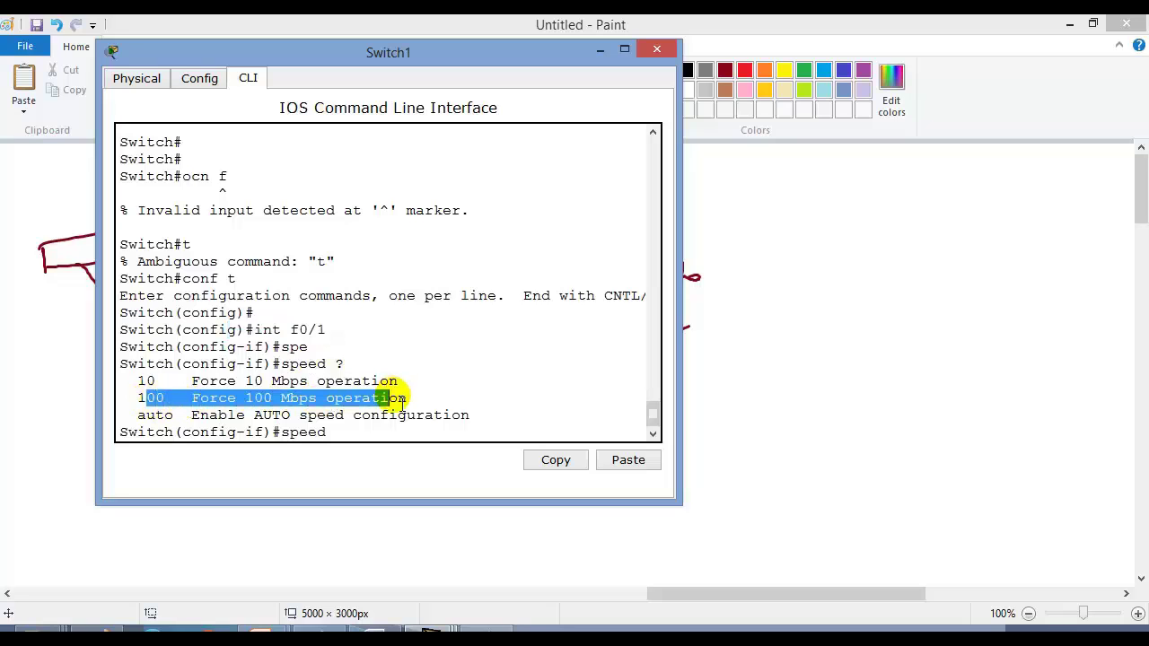
text(au)
key(Tab)
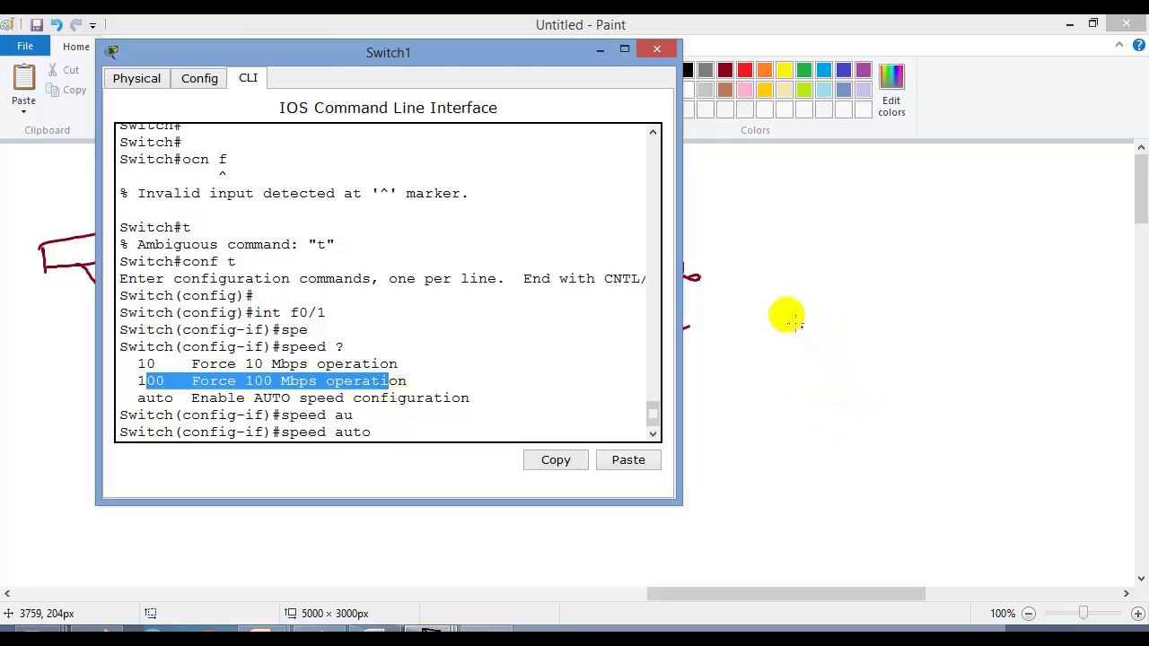
click(789, 291)
- Finish the left sketch's dark-red arrows labelled 10 and 100
mouse_move(792, 314)
mouse_down()
mouse_move(825, 281)
mouse_move(793, 316)
mouse_up()
mouse_move(209, 375)
mouse_down()
mouse_move(157, 429)
mouse_move(148, 475)
mouse_up()
drag(171, 459, 169, 461)
mouse_move(75, 260)
mouse_down()
mouse_move(46, 303)
mouse_move(113, 441)
mouse_move(124, 438)
mouse_up()
drag(63, 341, 77, 341)
drag(111, 368, 126, 368)
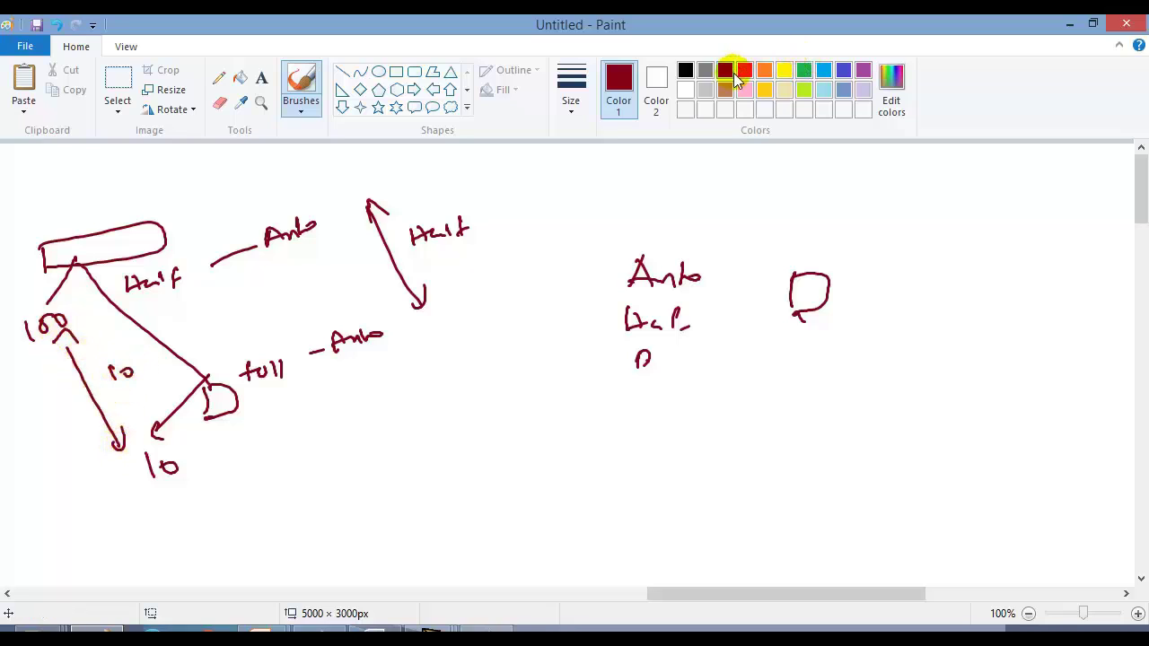
- Draw two linked red devices labelled 10 and 100, circling the 100 and adding an x
click(744, 70)
mouse_move(587, 392)
mouse_down()
mouse_move(598, 430)
mouse_move(901, 387)
mouse_move(974, 399)
mouse_move(883, 413)
mouse_up()
drag(691, 413, 684, 458)
drag(702, 438, 701, 440)
drag(884, 391, 860, 446)
drag(876, 429, 897, 430)
mouse_move(743, 454)
mouse_down()
mouse_move(826, 441)
mouse_move(794, 449)
mouse_up()
mouse_move(878, 444)
mouse_down()
mouse_move(880, 459)
mouse_move(659, 510)
mouse_move(669, 493)
mouse_up()
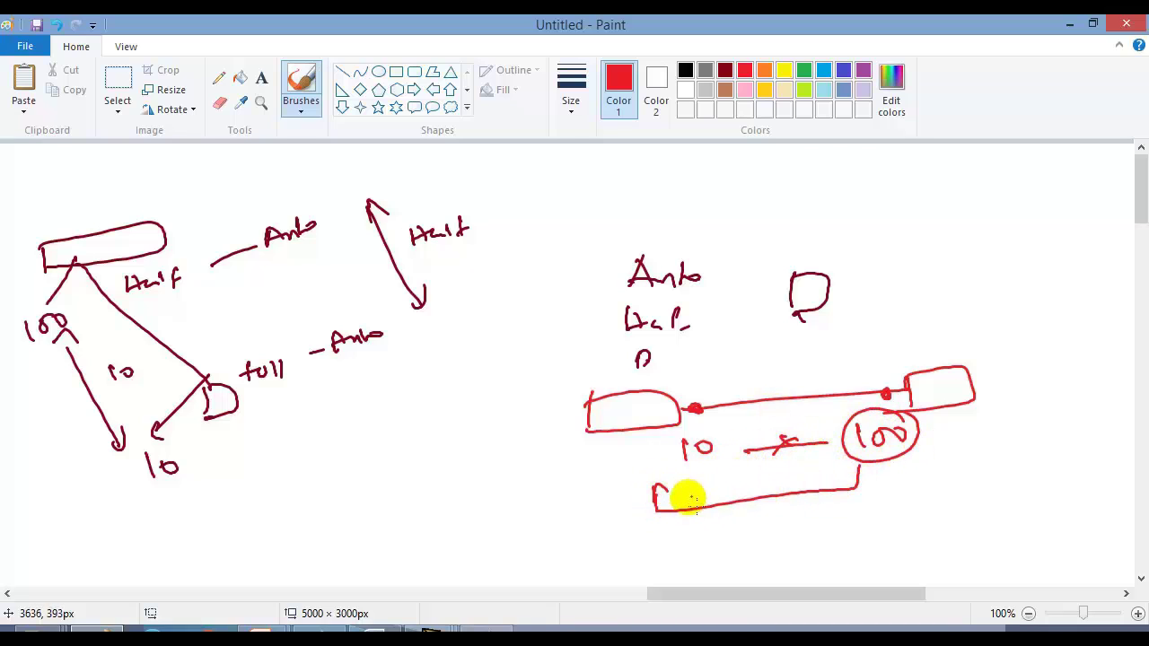
drag(727, 523, 728, 539)
drag(738, 528, 767, 528)
- Mark the link with blue x marks for mismatch errors and underline them
drag(729, 434, 739, 445)
drag(738, 432, 727, 445)
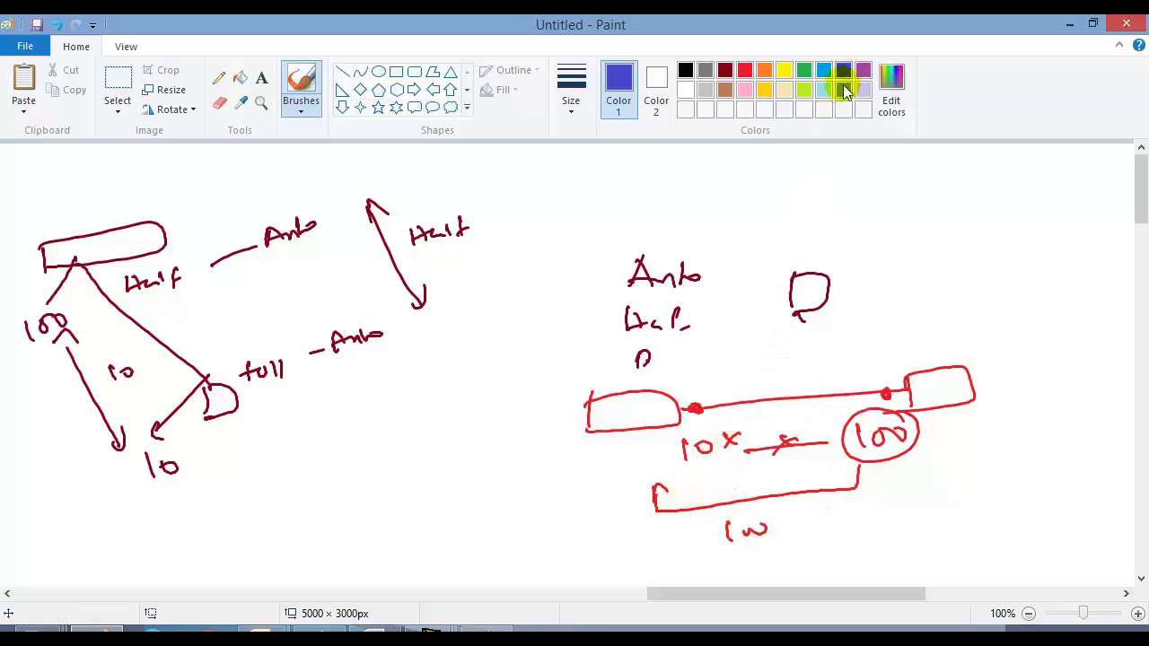
drag(818, 426, 829, 438)
drag(829, 425, 818, 438)
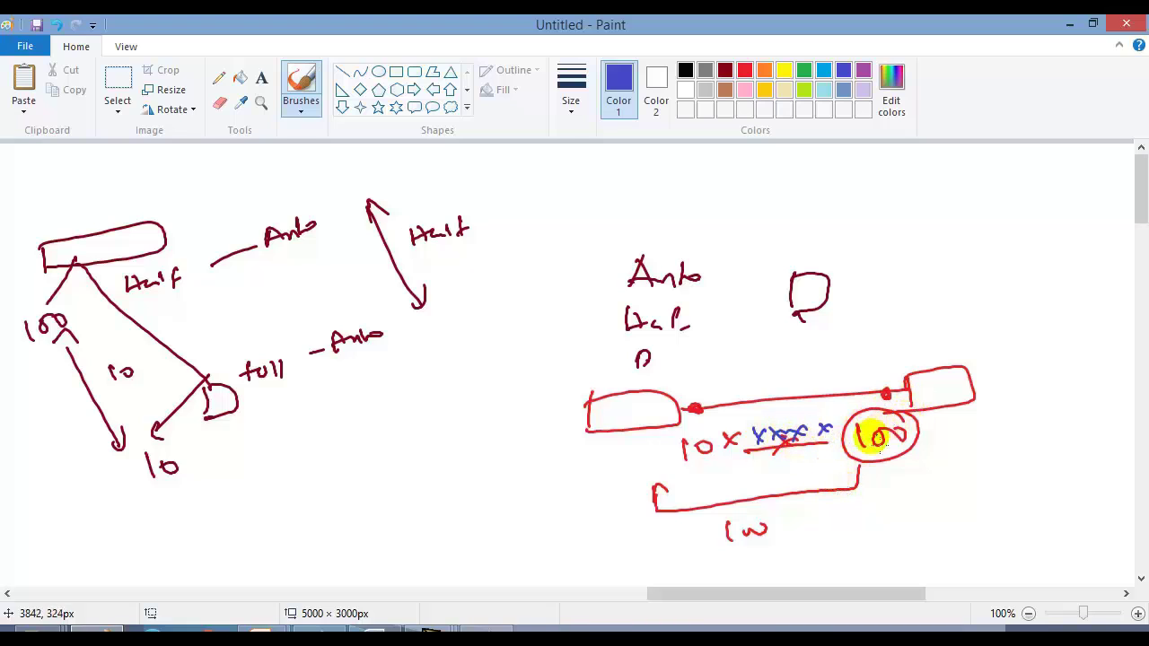
mouse_move(800, 461)
mouse_down()
mouse_move(780, 461)
mouse_move(803, 459)
mouse_up()
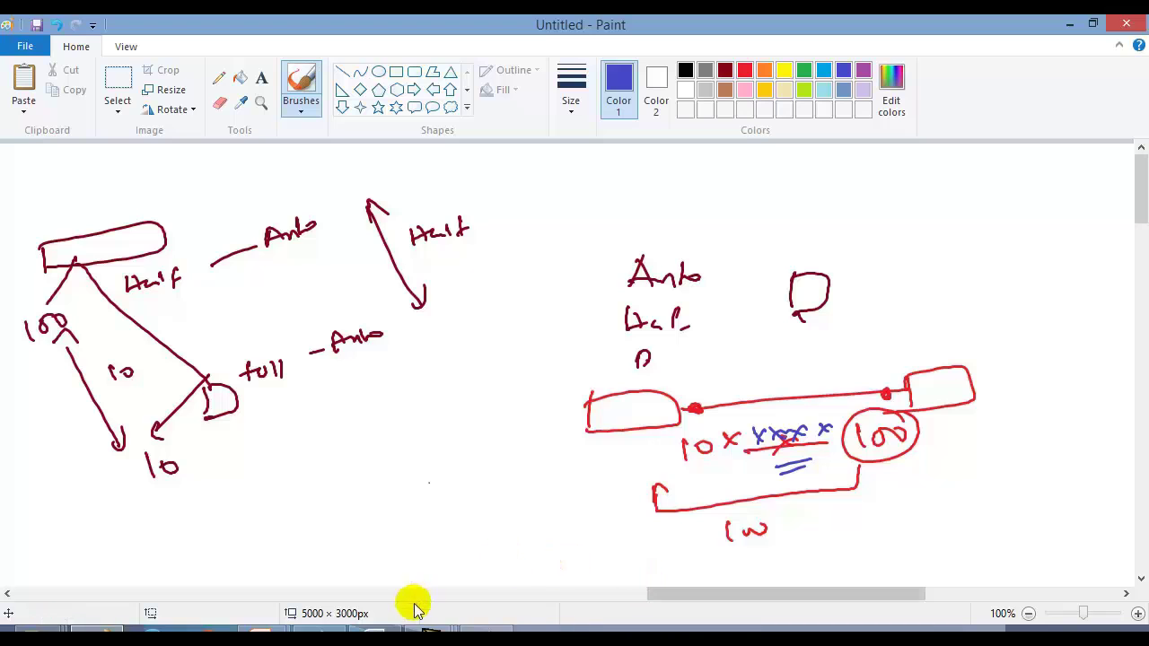
click(375, 631)
click(373, 631)
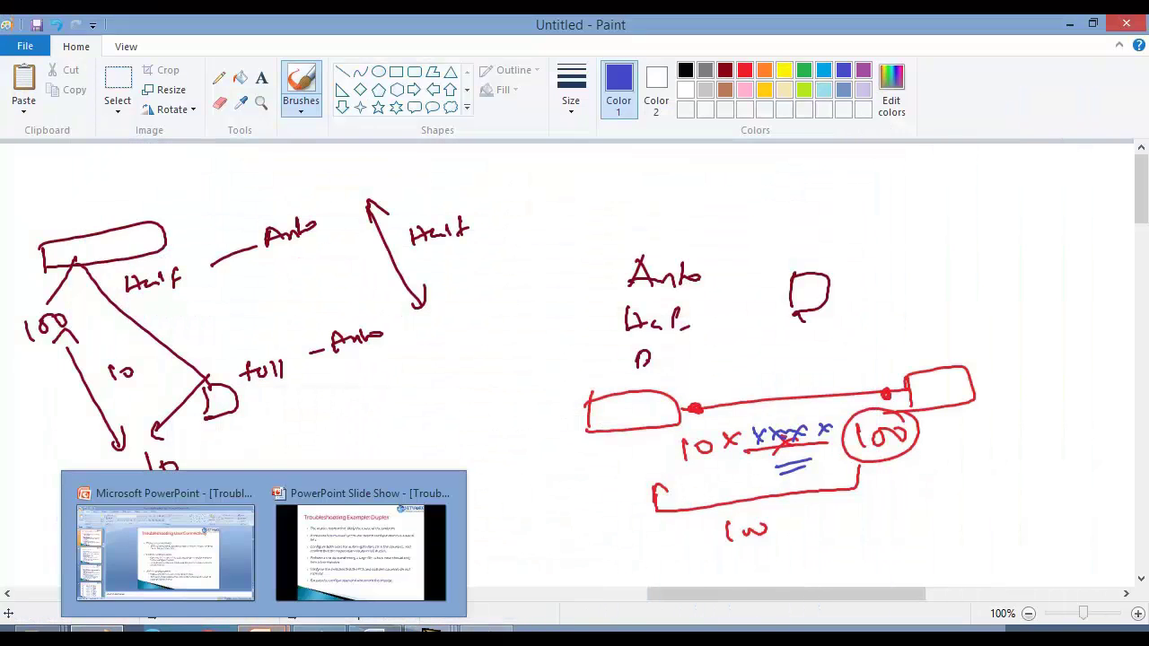
- Bring Switch1's console forward and submit 'speed auto' on interface f0/1
mouse_move(430, 631)
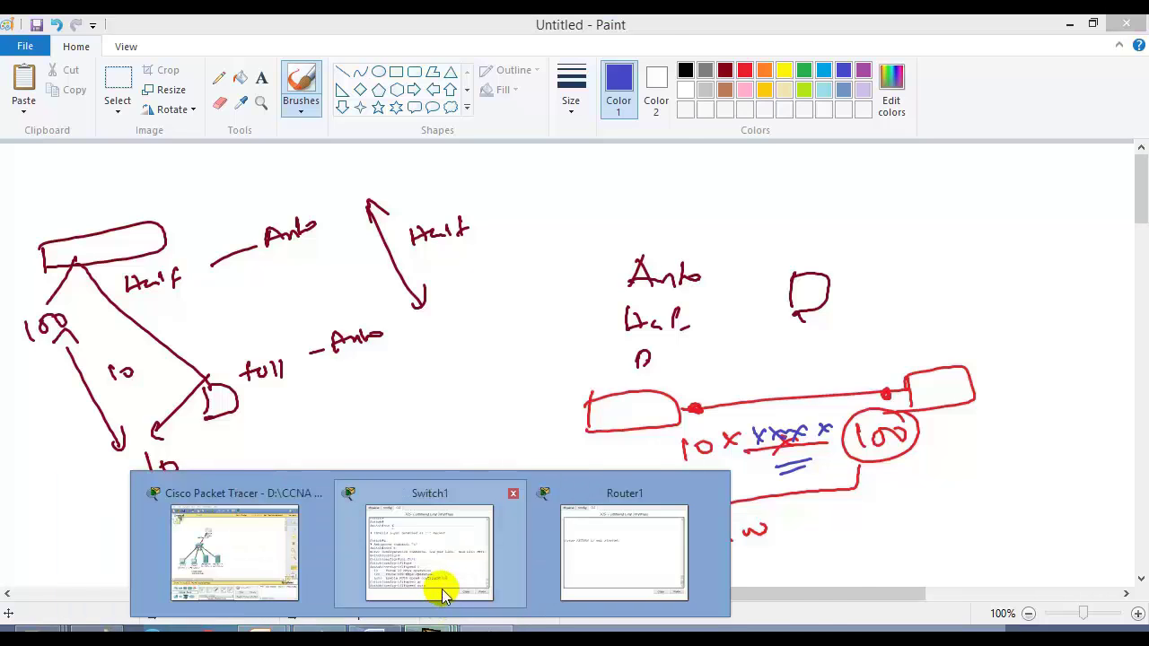
click(416, 566)
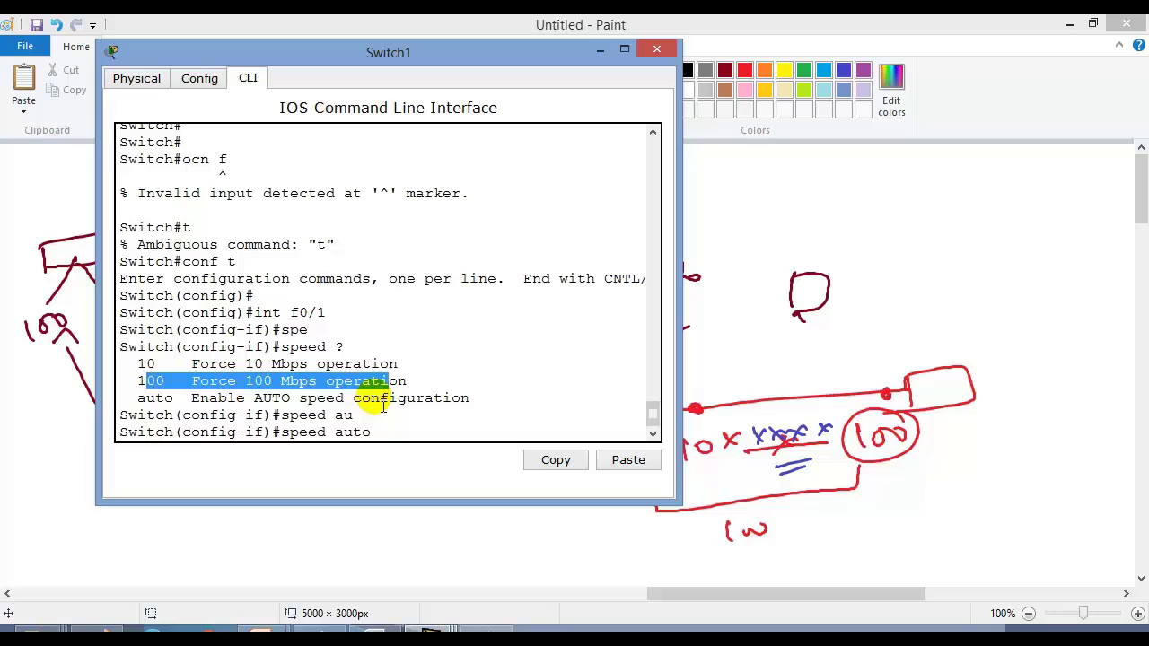
key(Return)
key(Return)
key(Return)
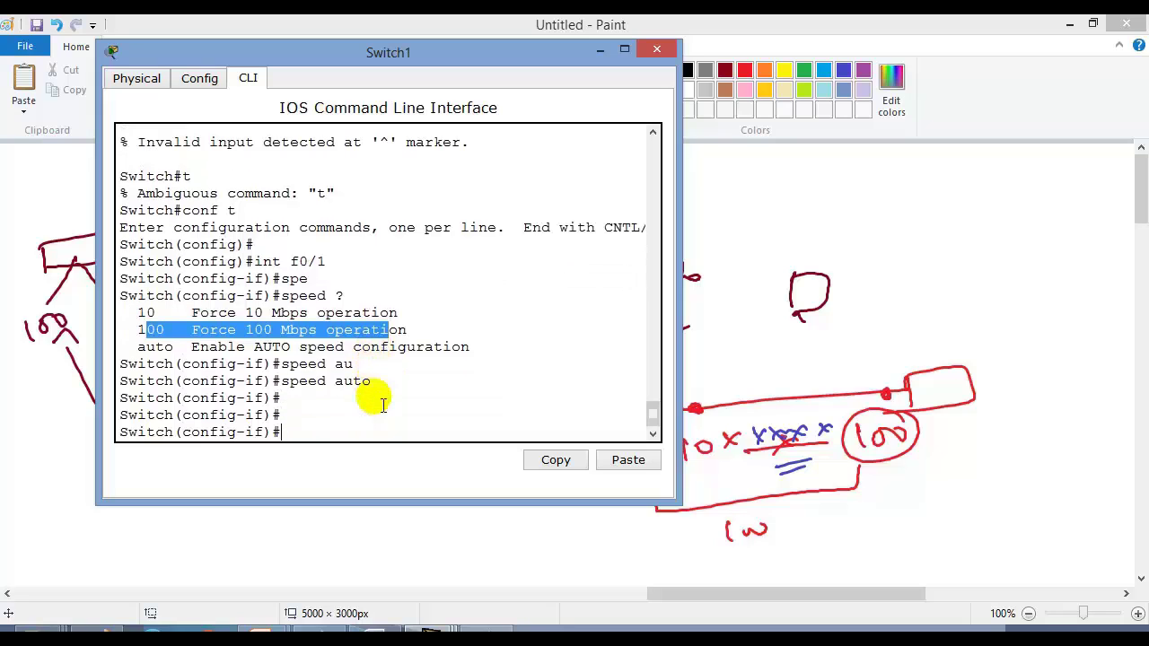